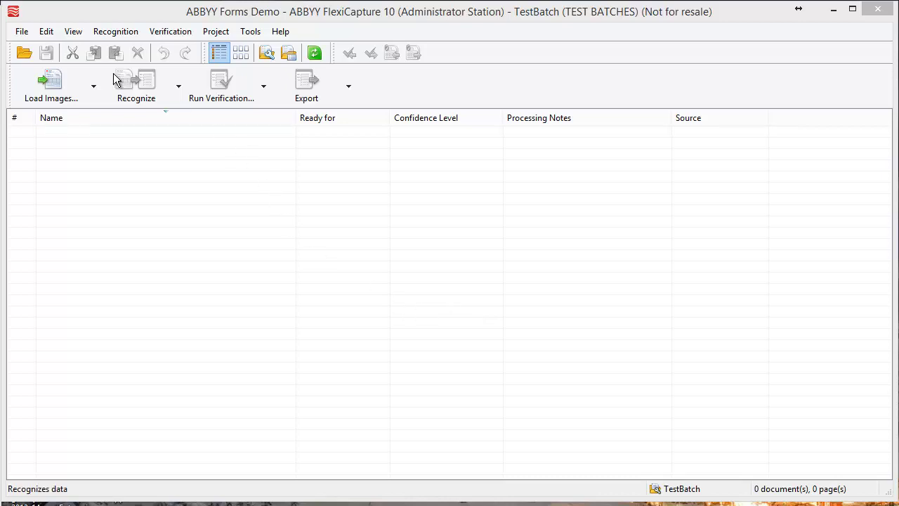
Load dualit-c-06.pdf, dualit-c-07.pdf and dualit-compl.pdf into the TestBatch batch
{"action": "left_click", "coordinate": [63, 93]}
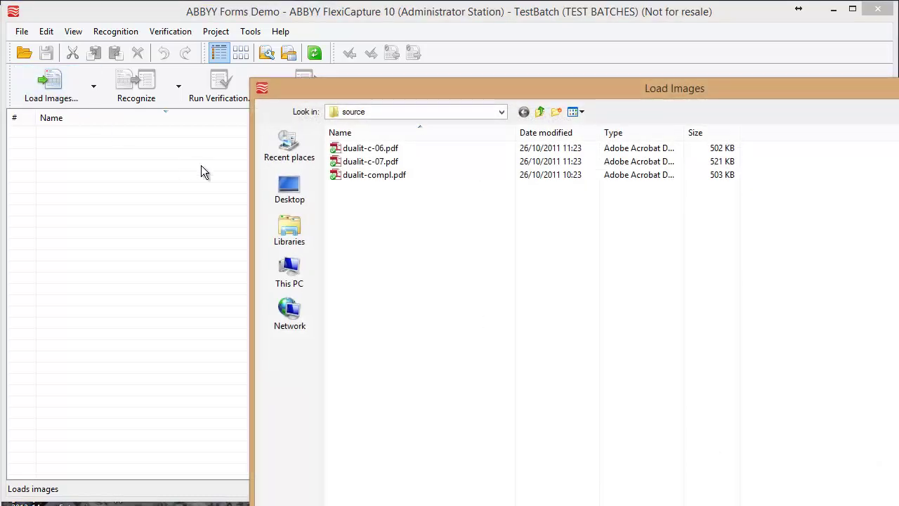
{"action": "left_click", "coordinate": [390, 150]}
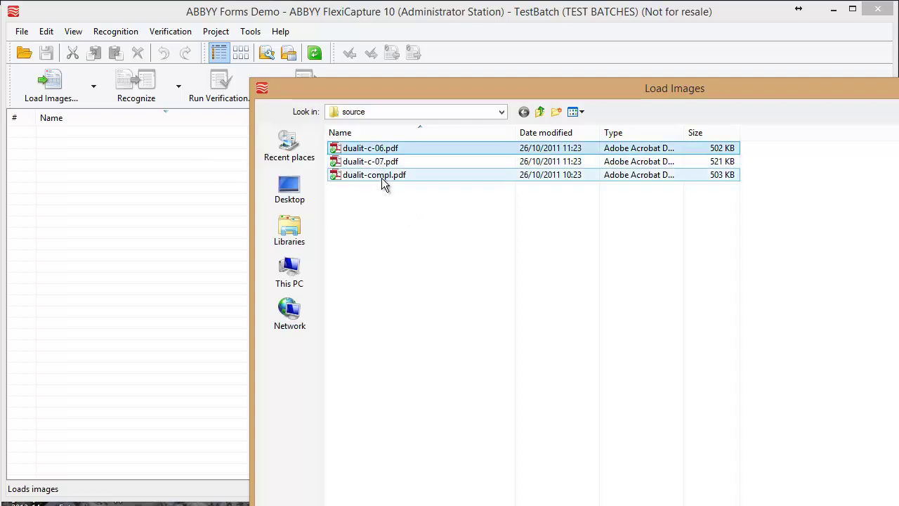
{"action": "left_click", "coordinate": [381, 178], "text": "shift"}
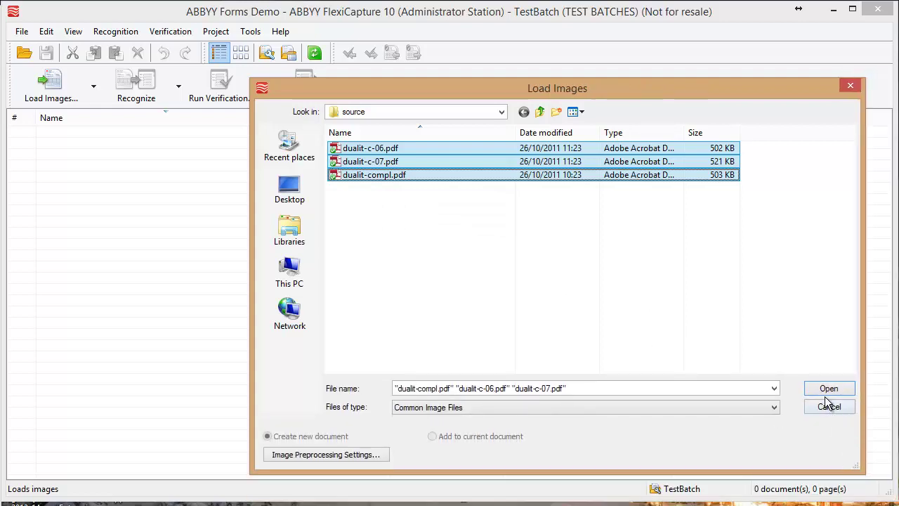
{"action": "left_click", "coordinate": [827, 390]}
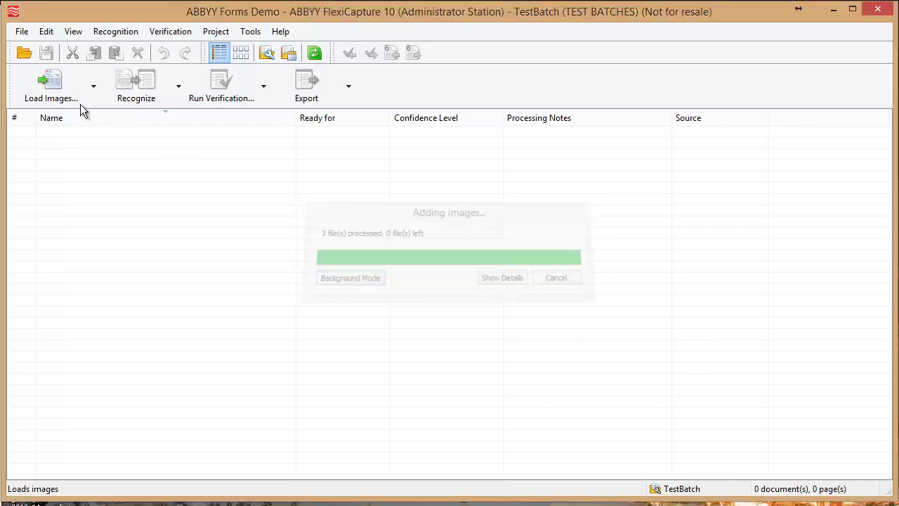
Select all three recognized Duality Form documents and run verification on them
{"action": "left_click", "coordinate": [95, 93]}
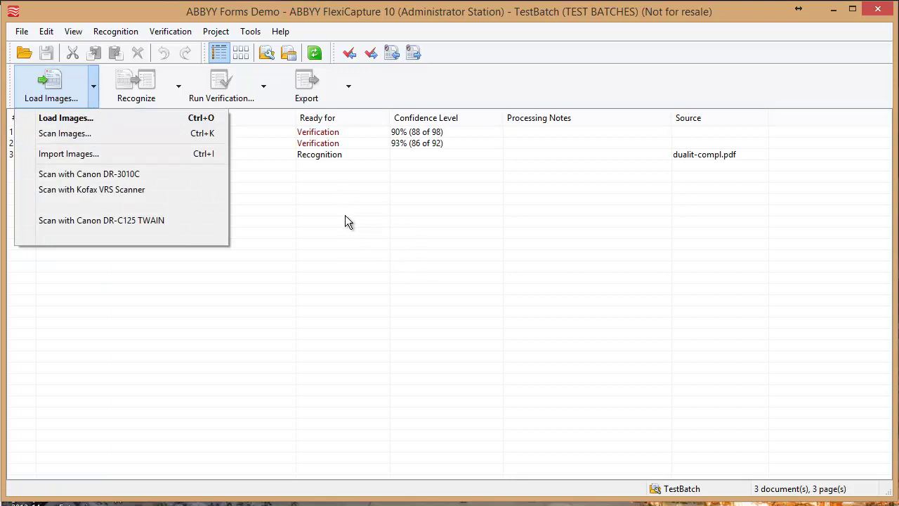
{"action": "left_click", "coordinate": [276, 215]}
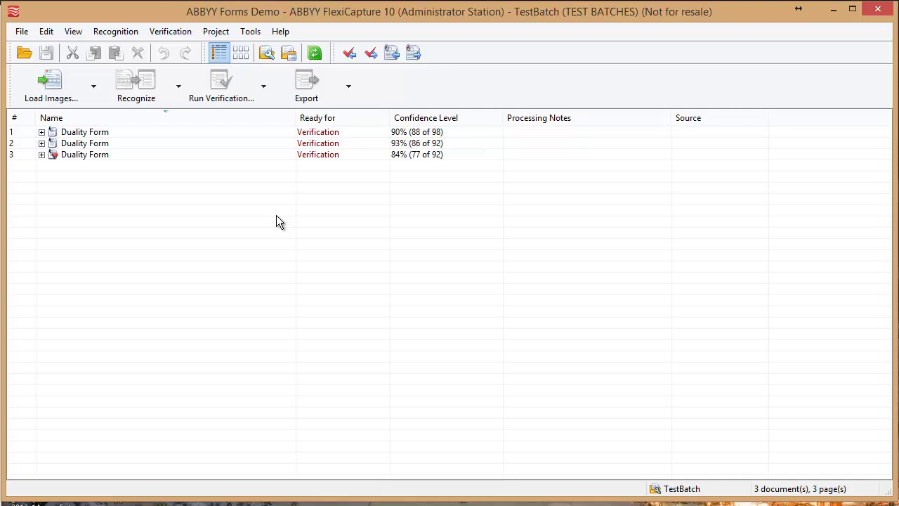
{"action": "left_click", "coordinate": [98, 131]}
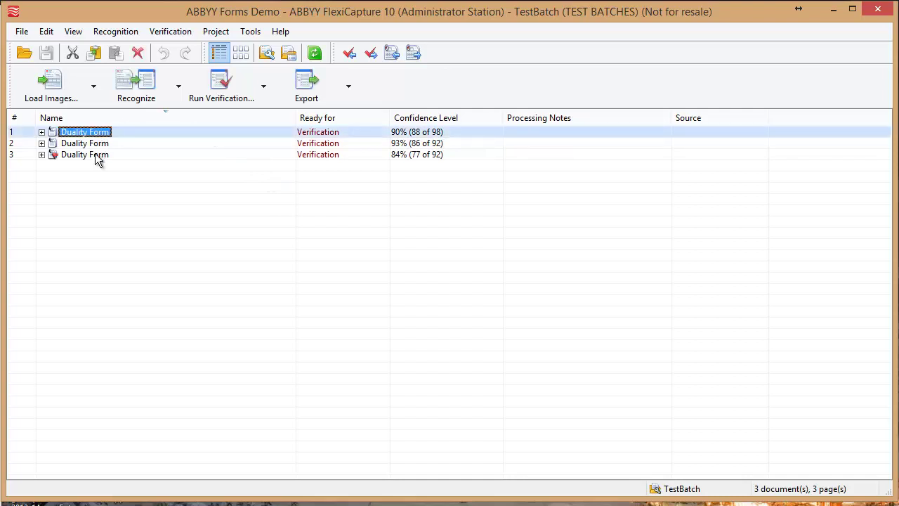
{"action": "left_click", "coordinate": [95, 154], "text": "shift"}
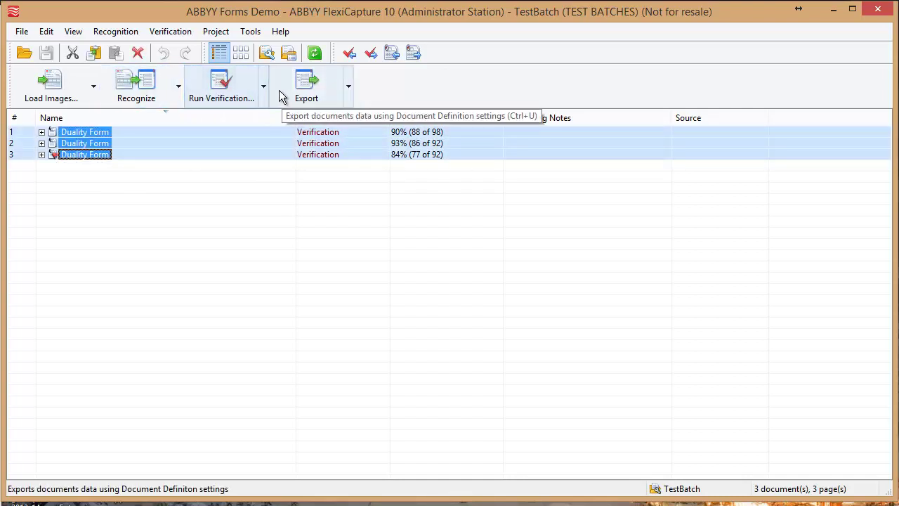
{"action": "left_click", "coordinate": [222, 86]}
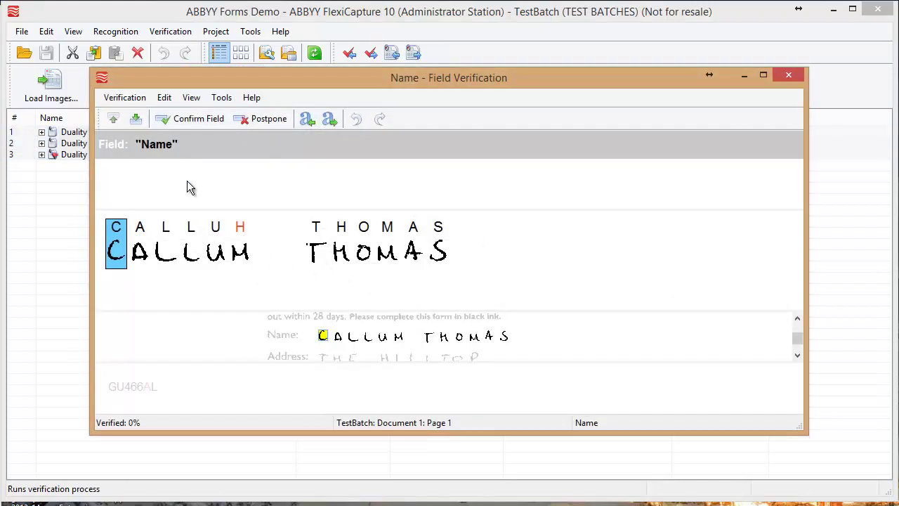
Replace the misread H in the first form's Name field with M
{"action": "key", "text": "Right"}
{"action": "key", "text": "Right"}
{"action": "key", "text": "Right"}
{"action": "key", "text": "Right"}
{"action": "key", "text": "Right"}
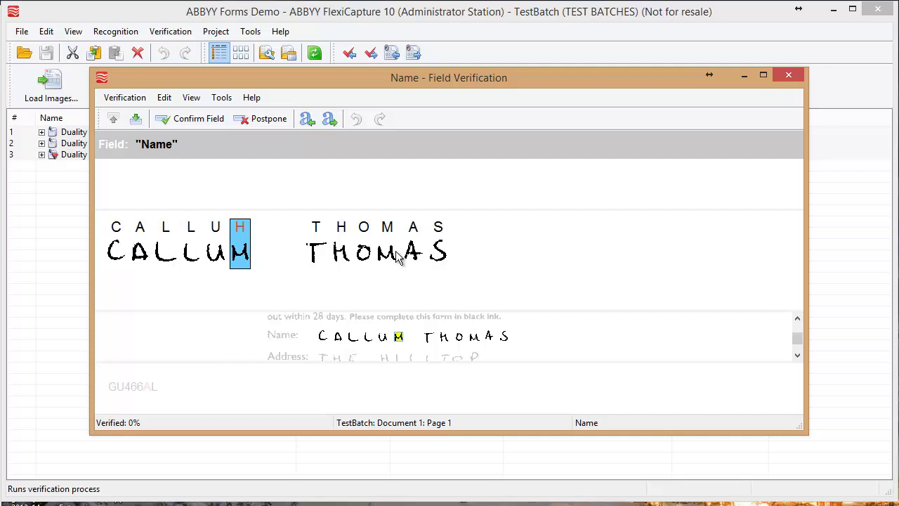
{"action": "type", "text": "M"}
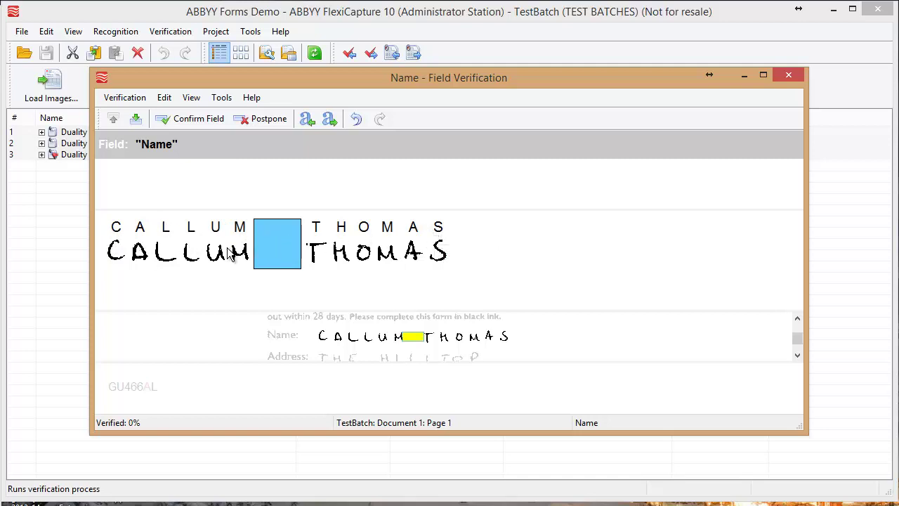
Confirm the corrected Name and accept the first form's Postcode as recognized
{"action": "left_click", "coordinate": [188, 121]}
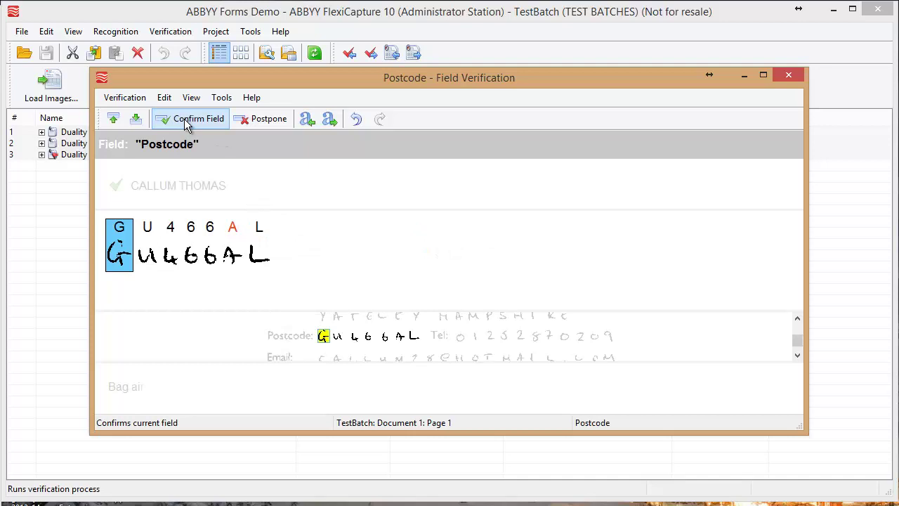
{"action": "key", "text": "Right"}
{"action": "key", "text": "Right"}
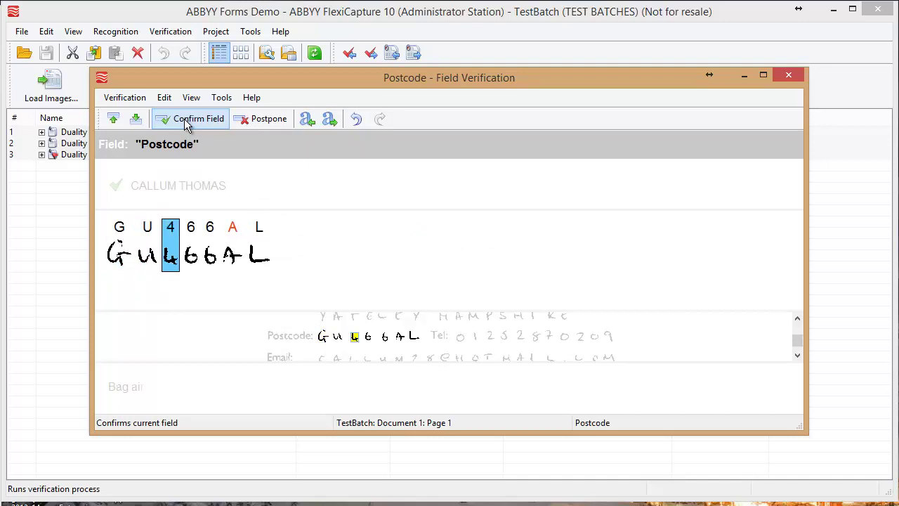
{"action": "key", "text": "Right"}
{"action": "key", "text": "Right"}
{"action": "key", "text": "Right"}
{"action": "key", "text": "Right"}
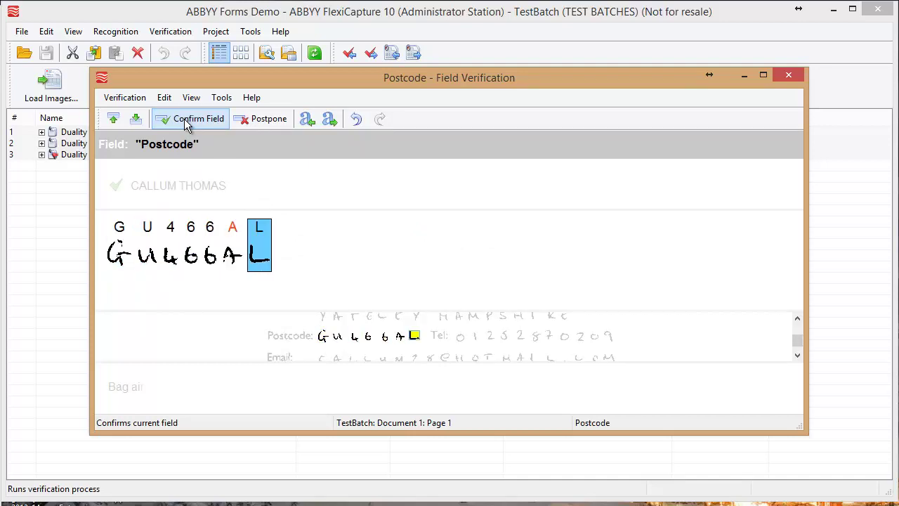
{"action": "key", "text": "Left"}
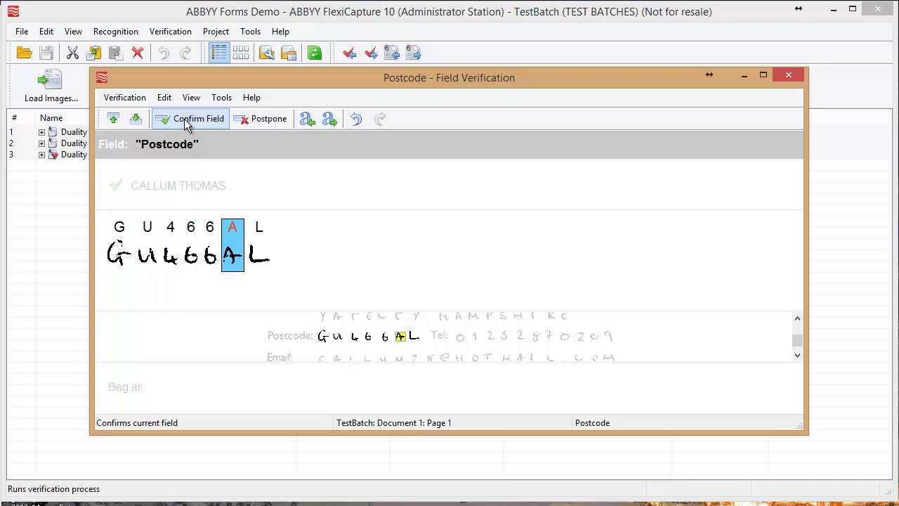
{"action": "left_click", "coordinate": [187, 121]}
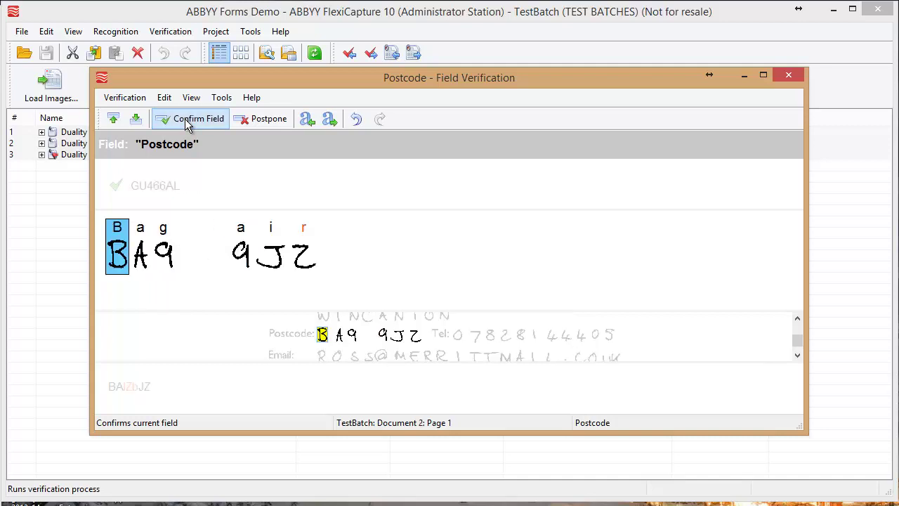
Correct the second form's Postcode to A09 9JZ, removing the extra character, and confirm it
{"action": "key", "text": "Right"}
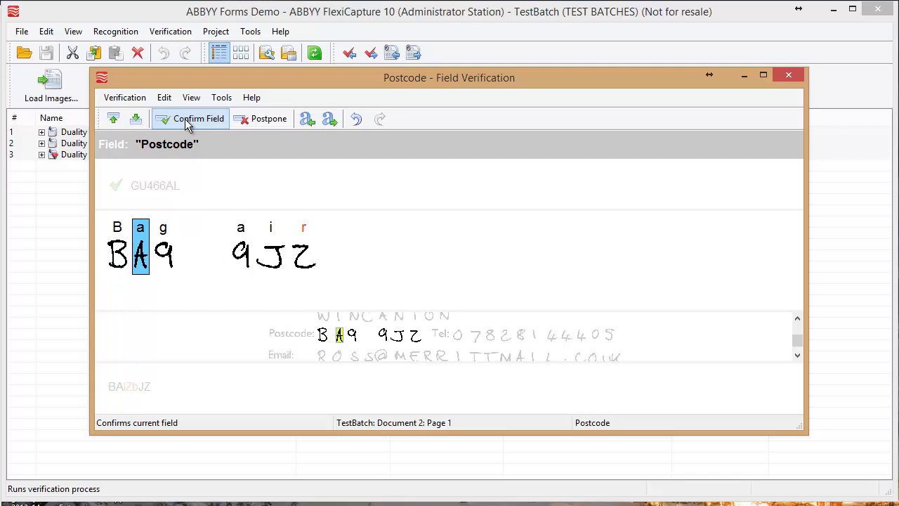
{"action": "type", "text": "A09"}
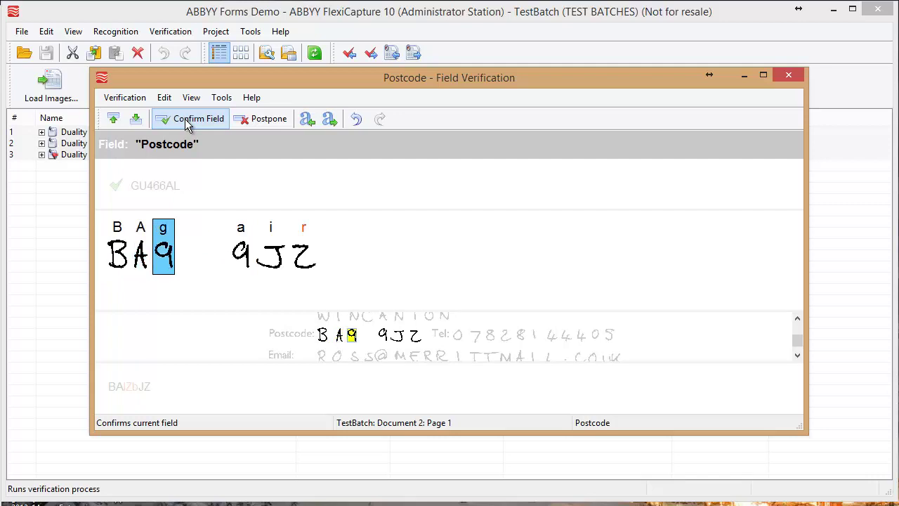
{"action": "key", "text": "Left"}
{"action": "key", "text": "Left"}
{"action": "type", "text": "9"}
{"action": "key", "text": "Delete"}
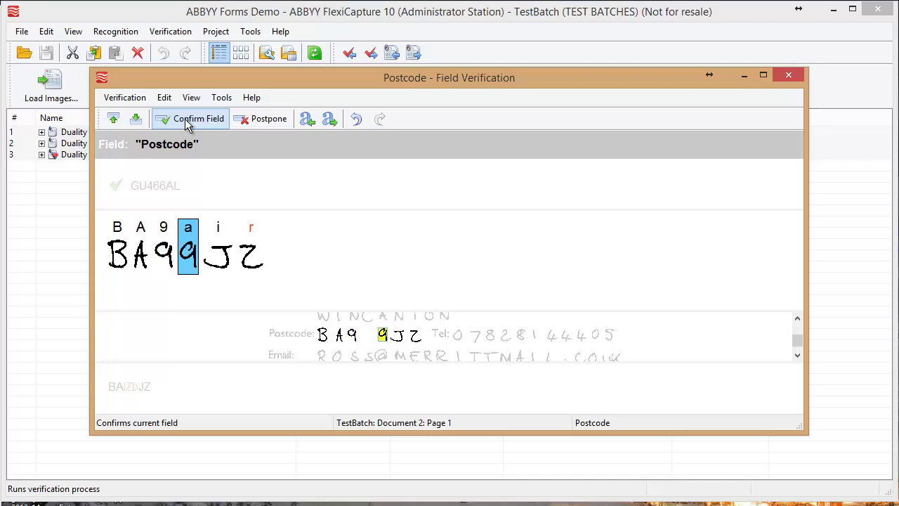
{"action": "type", "text": "9"}
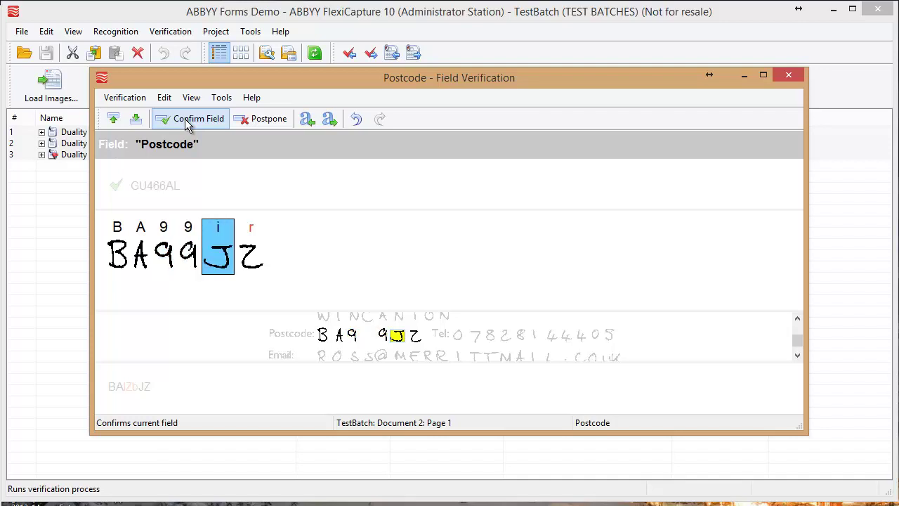
{"action": "type", "text": "JZ"}
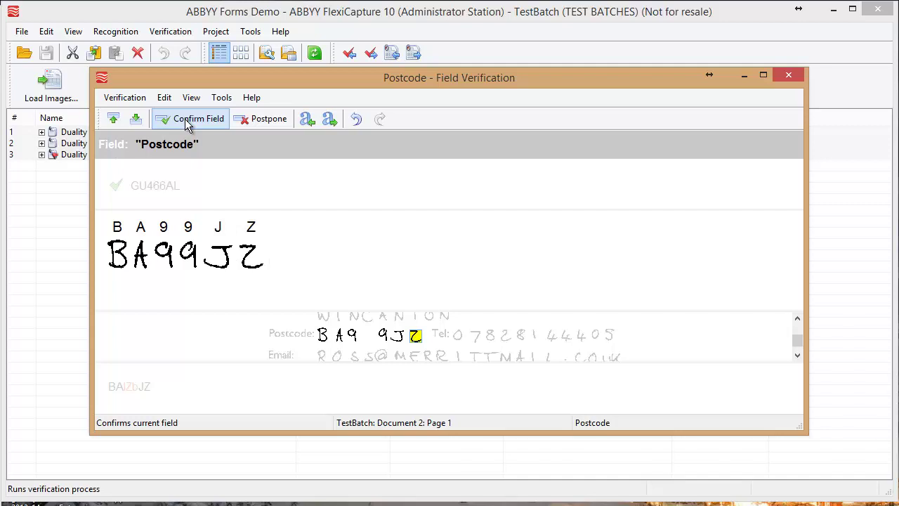
{"action": "left_click", "coordinate": [187, 124]}
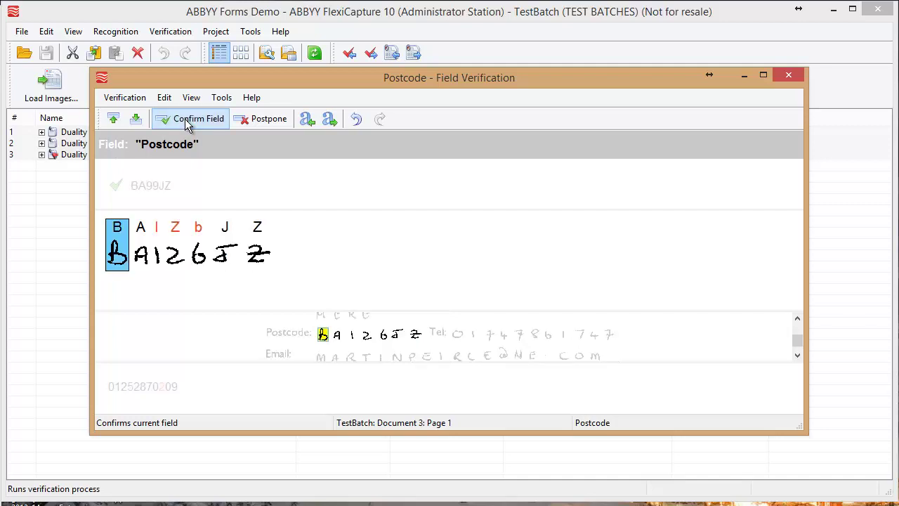
Fix the third form's Postcode characters to 126 and confirm it
{"action": "key", "text": "Tab"}
{"action": "type", "text": "12"}
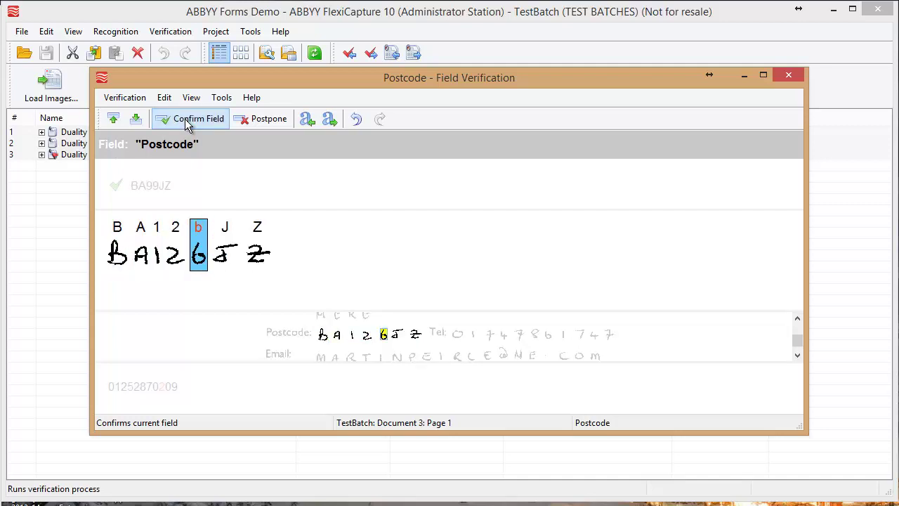
{"action": "type", "text": "6"}
{"action": "left_click", "coordinate": [187, 123]}
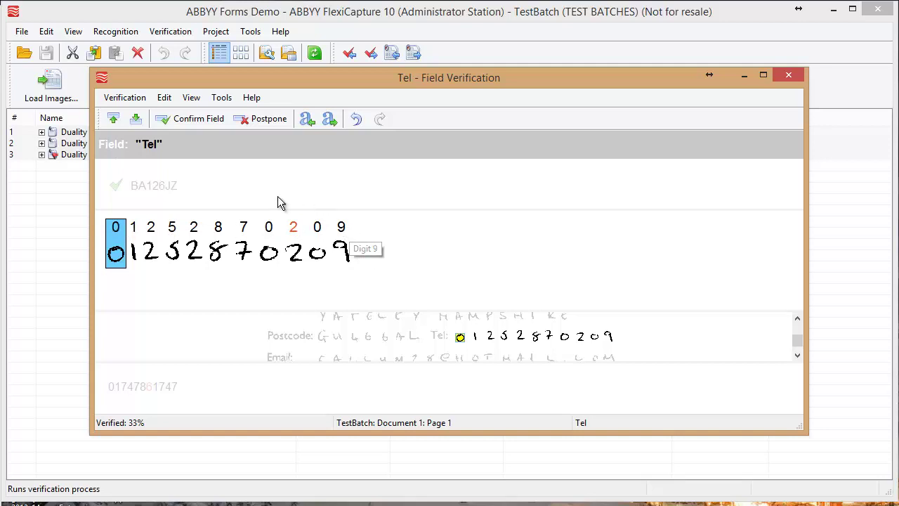
Accept the phone numbers, then fix the first email's @ and the digits 28
{"action": "left_click", "coordinate": [198, 120]}
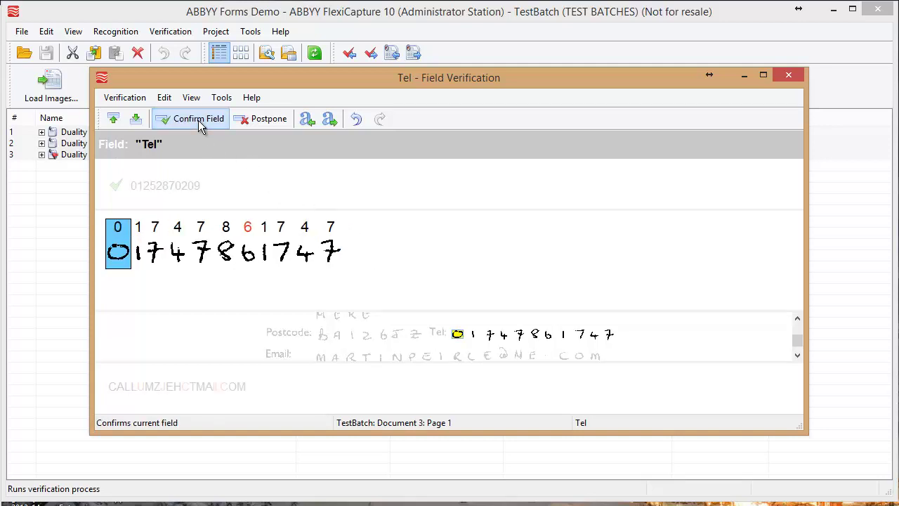
{"action": "left_click", "coordinate": [199, 120]}
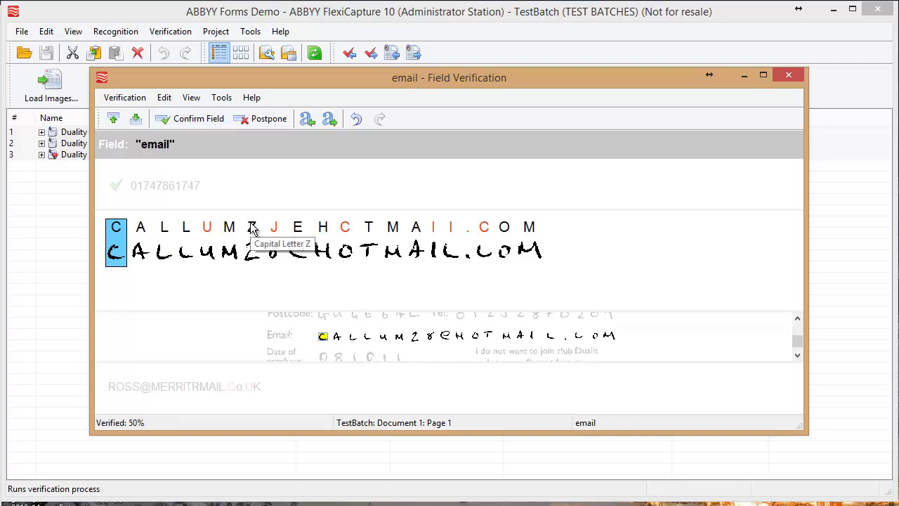
{"action": "key", "text": "Right"}
{"action": "key", "text": "Right"}
{"action": "key", "text": "Right"}
{"action": "key", "text": "Right"}
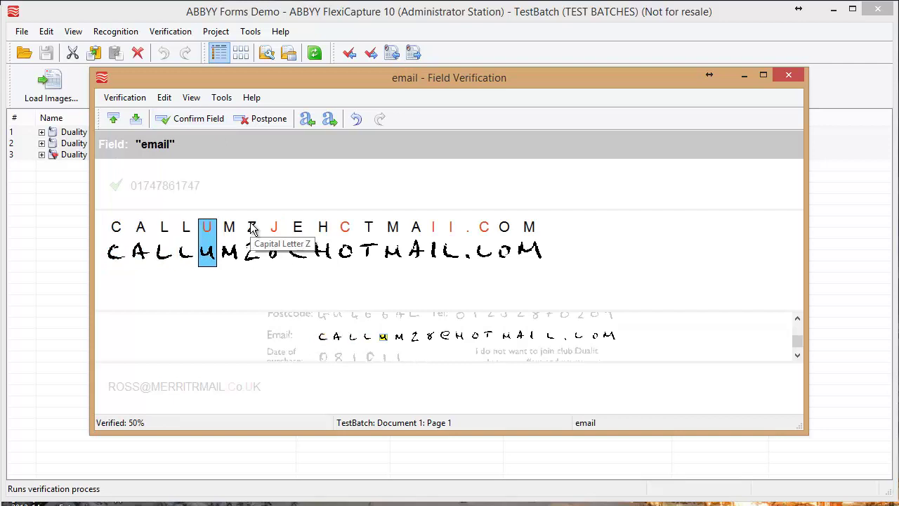
{"action": "left_click", "coordinate": [297, 233]}
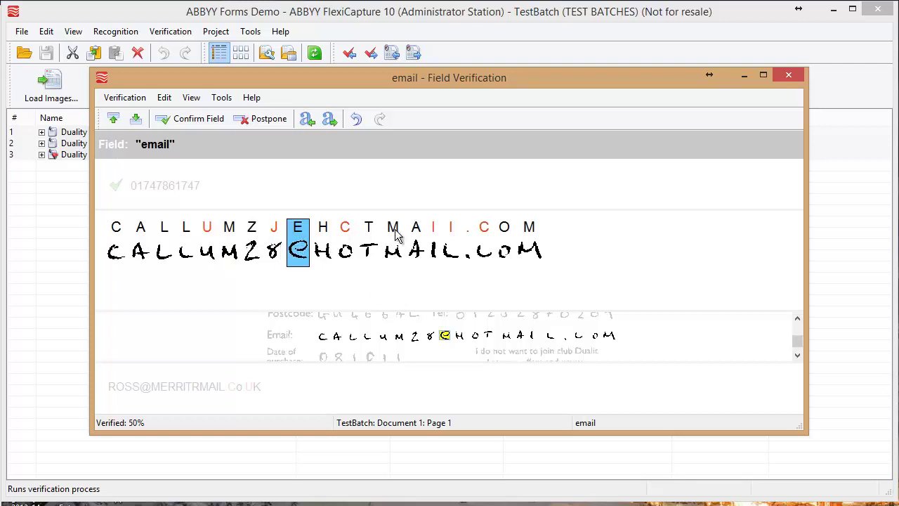
{"action": "type", "text": "@"}
{"action": "key", "text": "Left"}
{"action": "key", "text": "Left"}
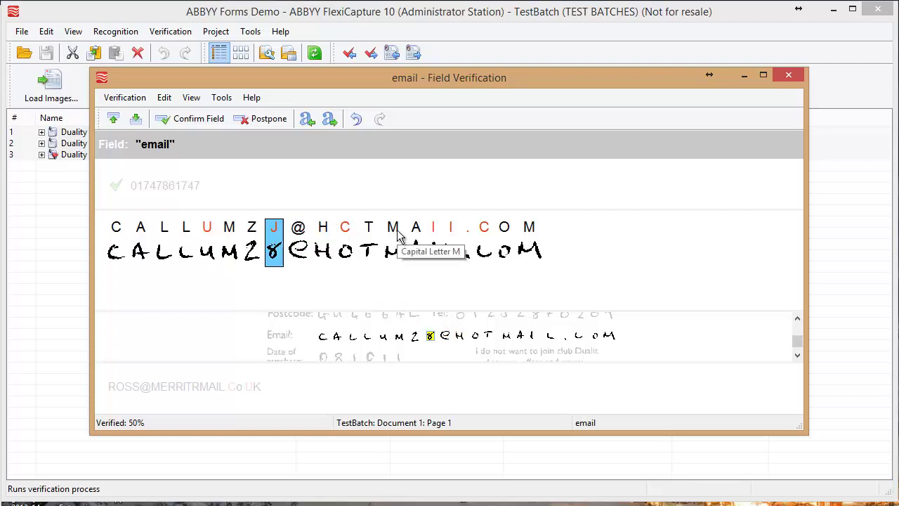
{"action": "key", "text": "Left"}
{"action": "type", "text": "28"}
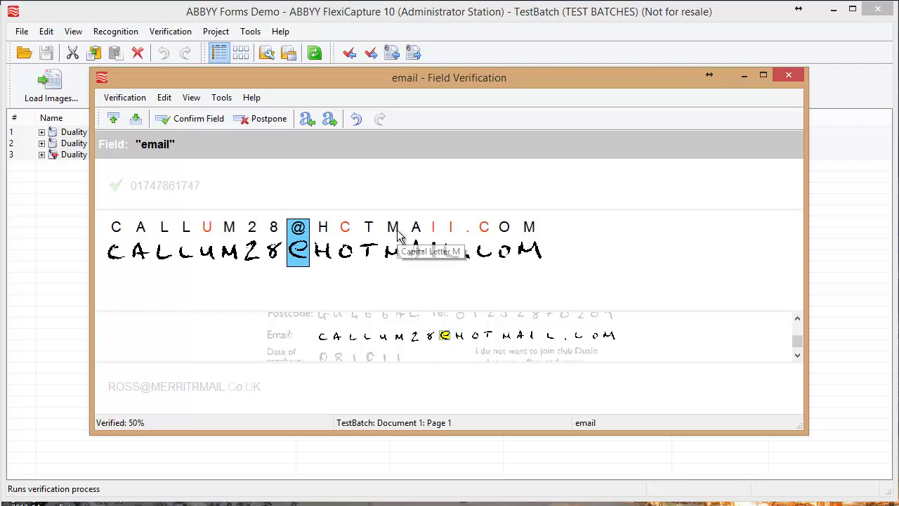
Correct the first email's domain letters (o, il, c) and the dot, then confirm it
{"action": "key", "text": "Left"}
{"action": "key", "text": "Left"}
{"action": "key", "text": "Left"}
{"action": "key", "text": "Left"}
{"action": "key", "text": "Right"}
{"action": "key", "text": "Right"}
{"action": "key", "text": "Right"}
{"action": "key", "text": "Right"}
{"action": "key", "text": "Right"}
{"action": "key", "text": "Right"}
{"action": "key", "text": "Right"}
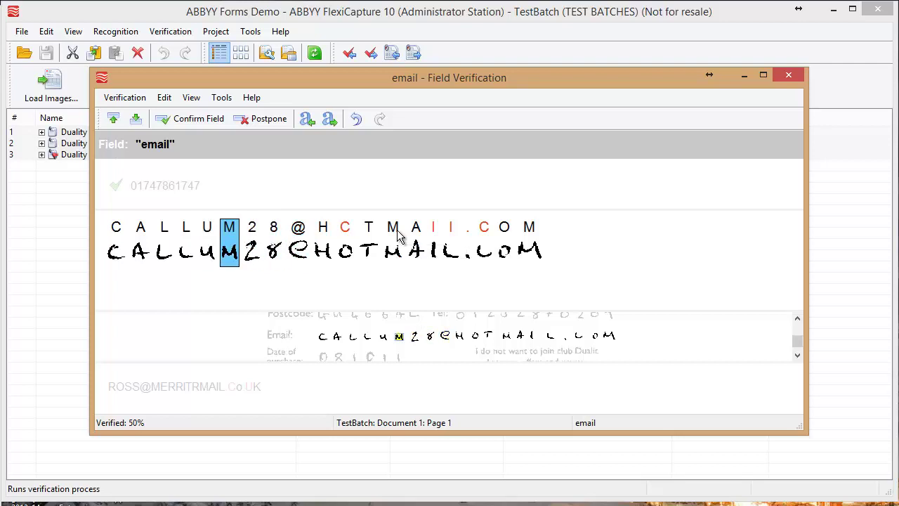
{"action": "key", "text": "Left"}
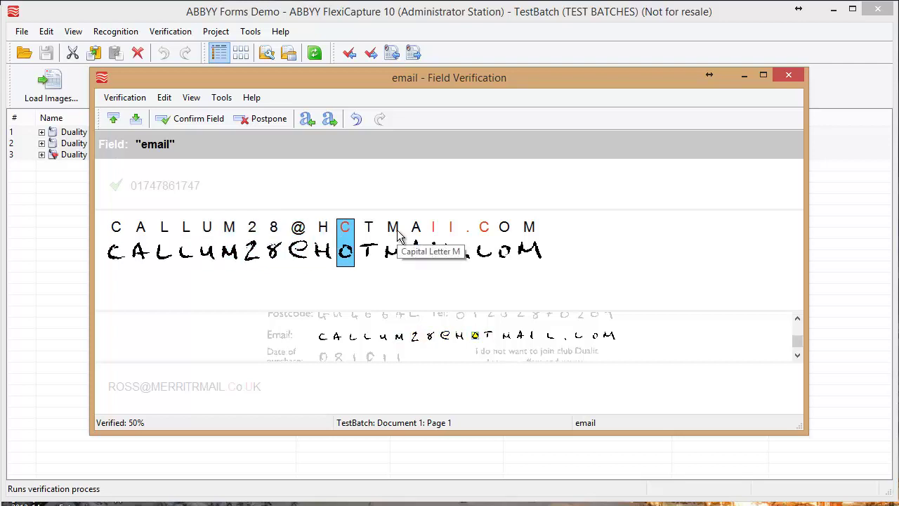
{"action": "type", "text": "o"}
{"action": "key", "text": "Right"}
{"action": "key", "text": "Right"}
{"action": "key", "text": "Right"}
{"action": "type", "text": "il"}
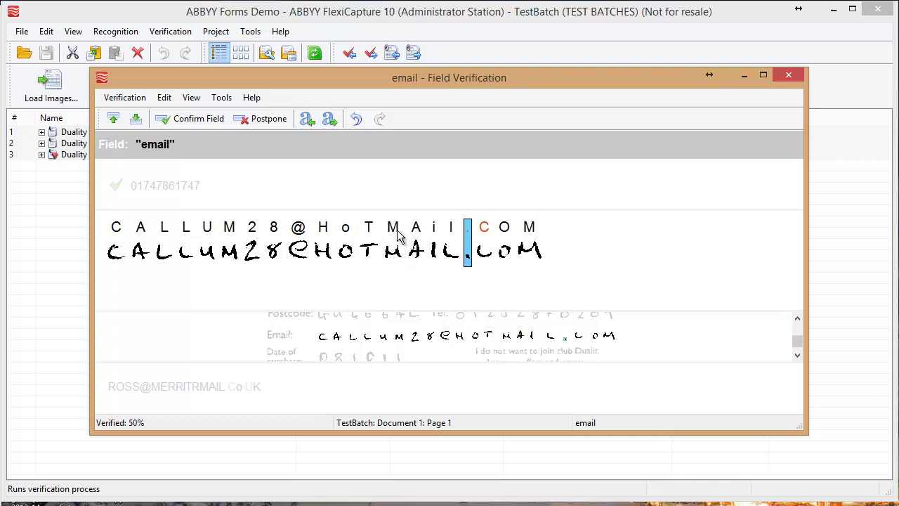
{"action": "key", "text": "Right"}
{"action": "type", "text": "c"}
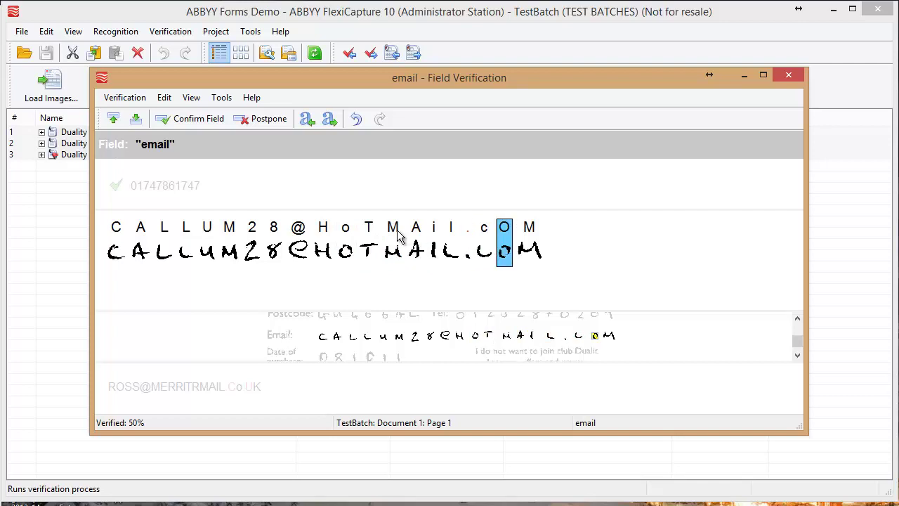
{"action": "key", "text": "Left"}
{"action": "key", "text": "Left"}
{"action": "type", "text": "."}
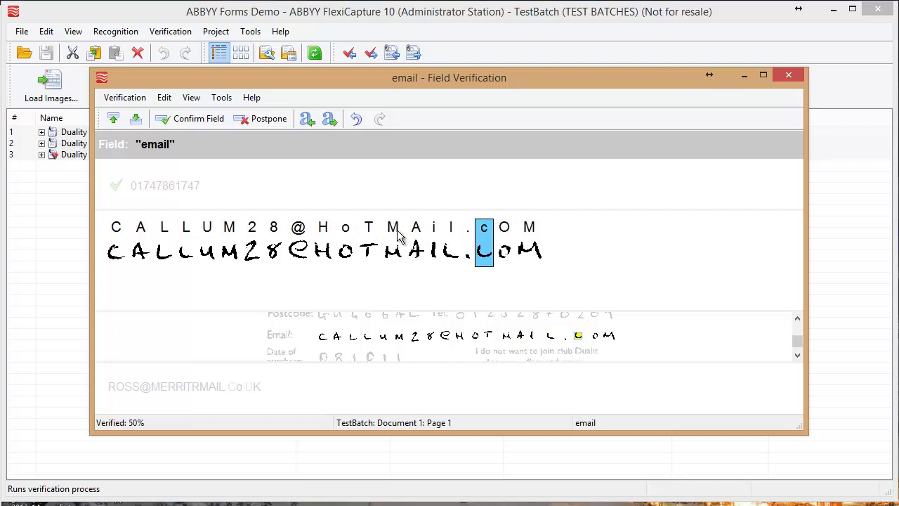
{"action": "left_click", "coordinate": [193, 119]}
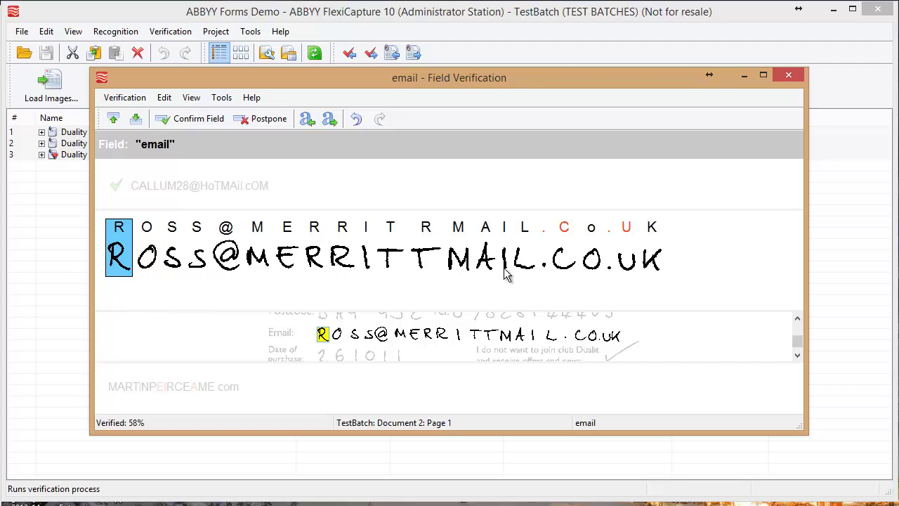
Confirm the second email and replace the misread @ in the third one
{"action": "left_click", "coordinate": [187, 120]}
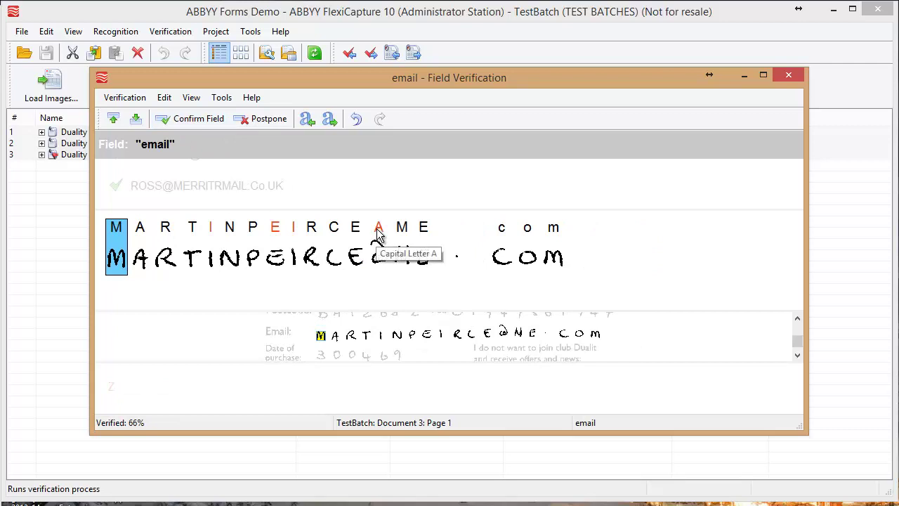
{"action": "key", "text": "Right"}
{"action": "key", "text": "Right"}
{"action": "key", "text": "Right"}
{"action": "key", "text": "Right"}
{"action": "key", "text": "Right"}
{"action": "key", "text": "Right"}
{"action": "key", "text": "Right"}
{"action": "key", "text": "Right"}
{"action": "key", "text": "Right"}
{"action": "key", "text": "Right"}
{"action": "key", "text": "Right"}
{"action": "key", "text": "Right"}
{"action": "key", "text": "Right"}
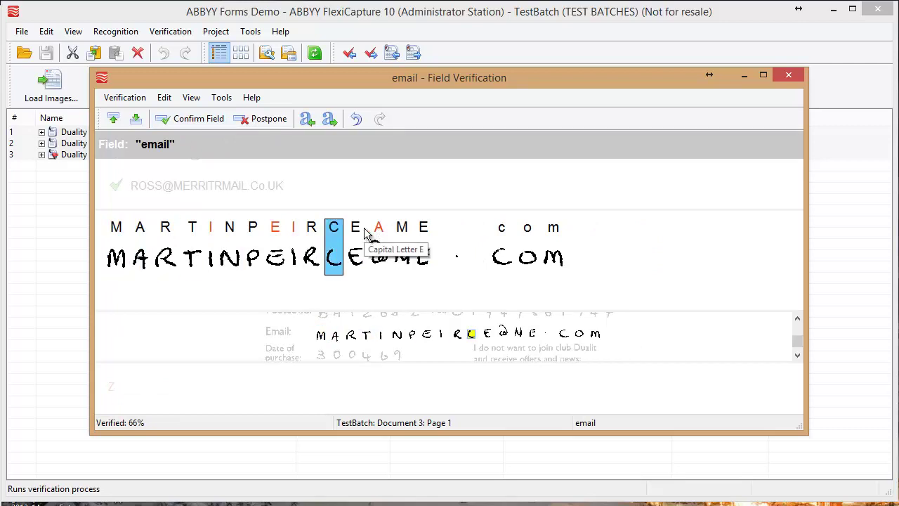
{"action": "key", "text": "Left"}
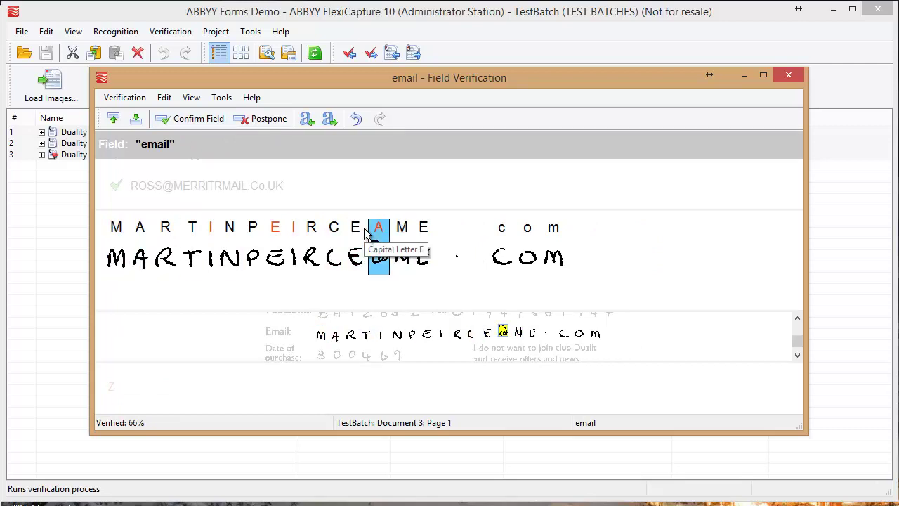
{"action": "type", "text": "@"}
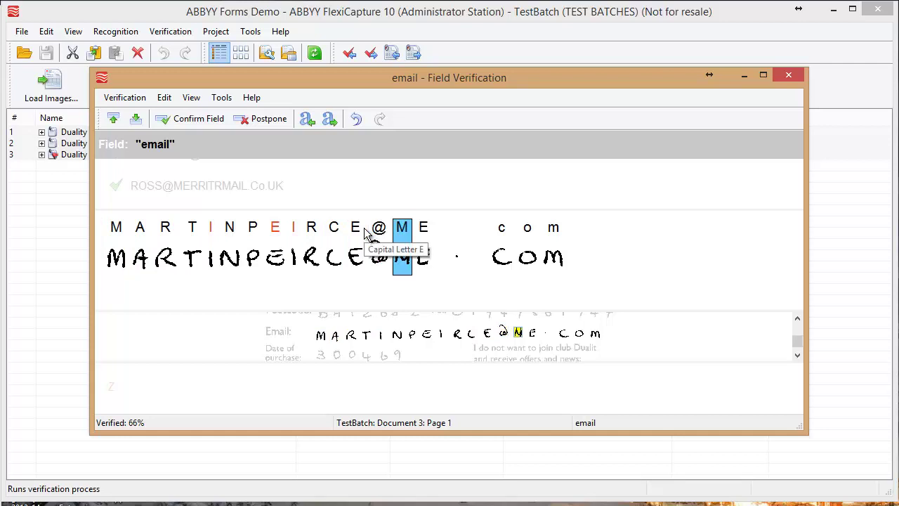
{"action": "key", "text": "Right"}
{"action": "key", "text": "Right"}
{"action": "key", "text": "Right"}
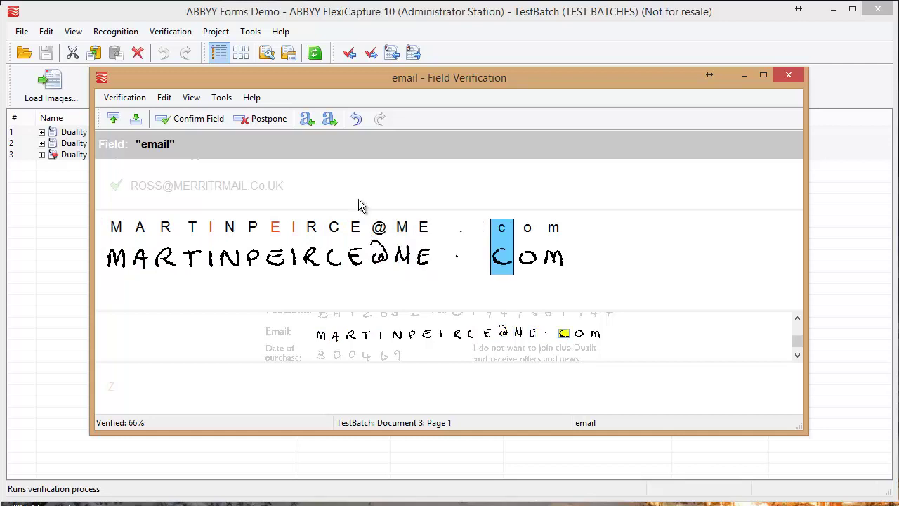
{"action": "left_click", "coordinate": [194, 118]}
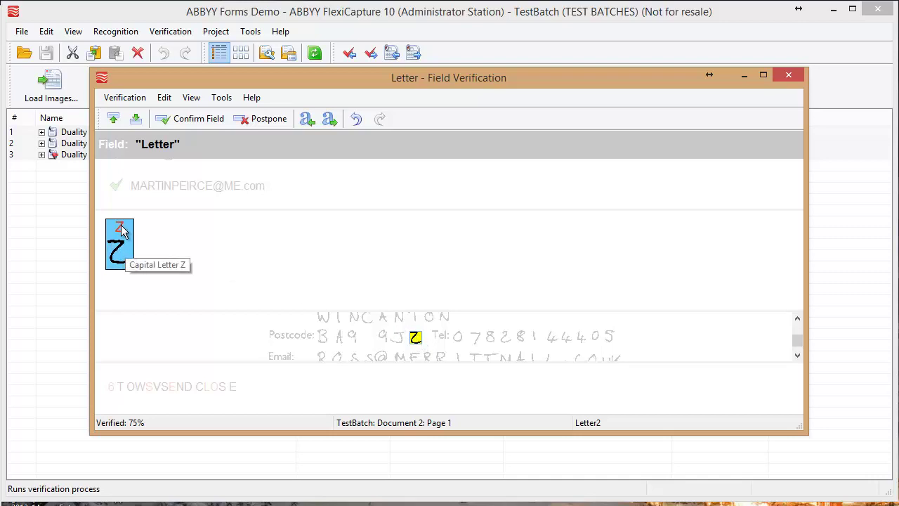
Accept Letter Z, change the street's misread V to N, and set the invalid Letter to J
{"action": "left_click", "coordinate": [183, 121]}
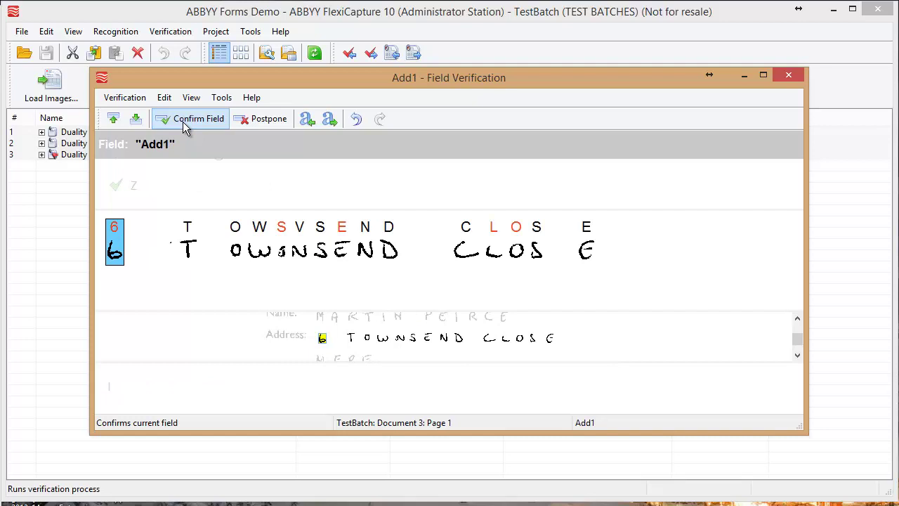
{"action": "key", "text": "Right"}
{"action": "key", "text": "Right"}
{"action": "key", "text": "Right"}
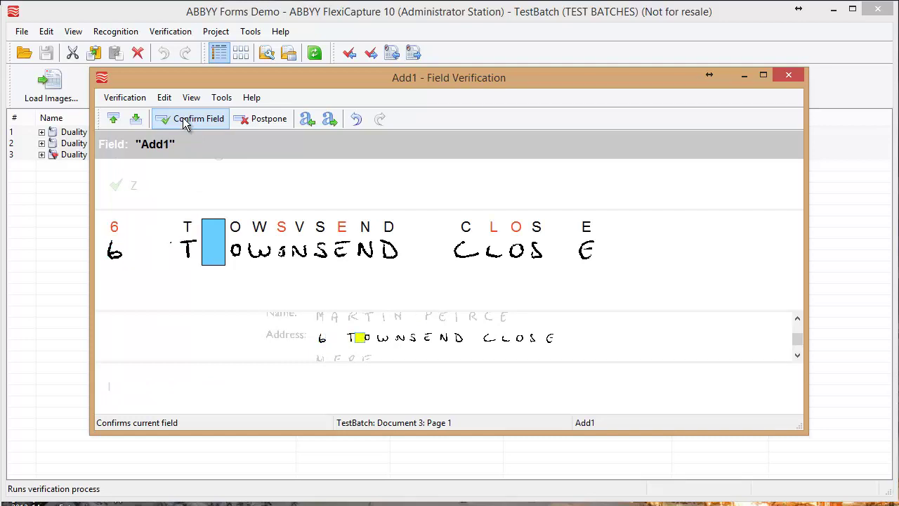
{"action": "key", "text": "Right"}
{"action": "key", "text": "Right"}
{"action": "key", "text": "Right"}
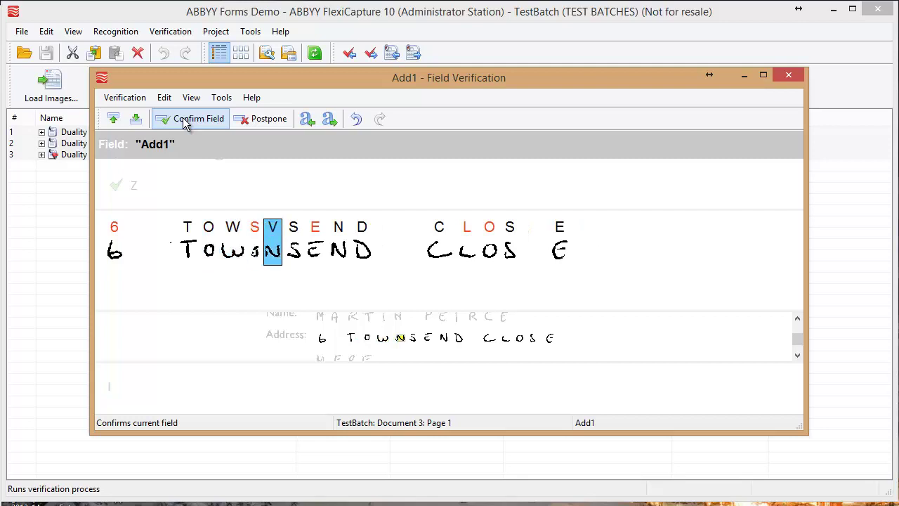
{"action": "type", "text": "N"}
{"action": "key", "text": "Right"}
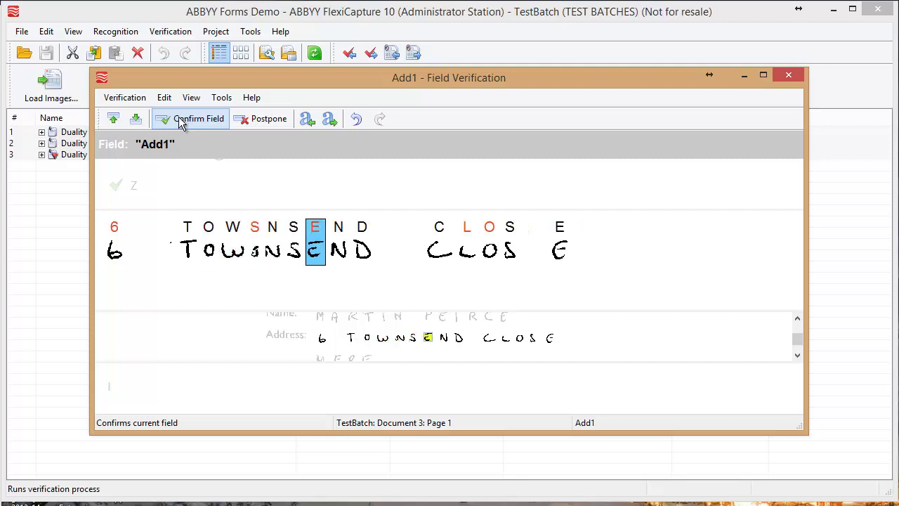
{"action": "left_click", "coordinate": [182, 121]}
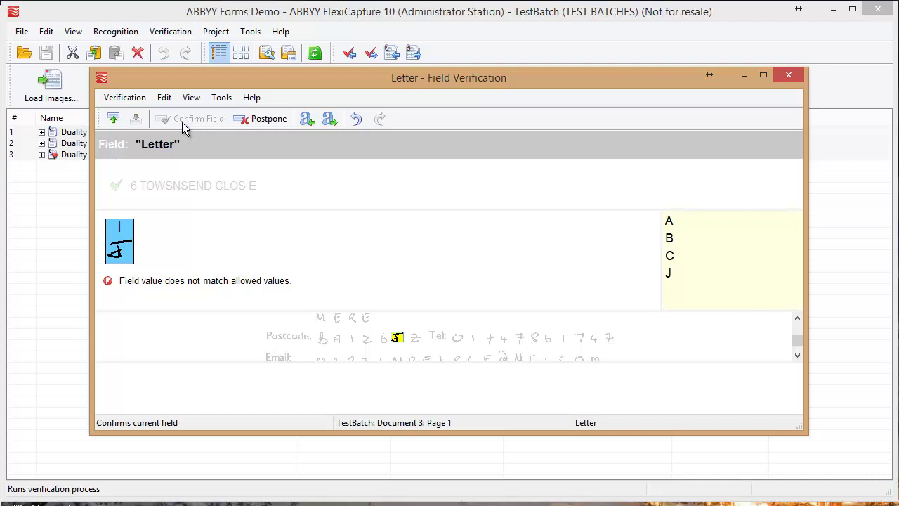
{"action": "type", "text": "J"}
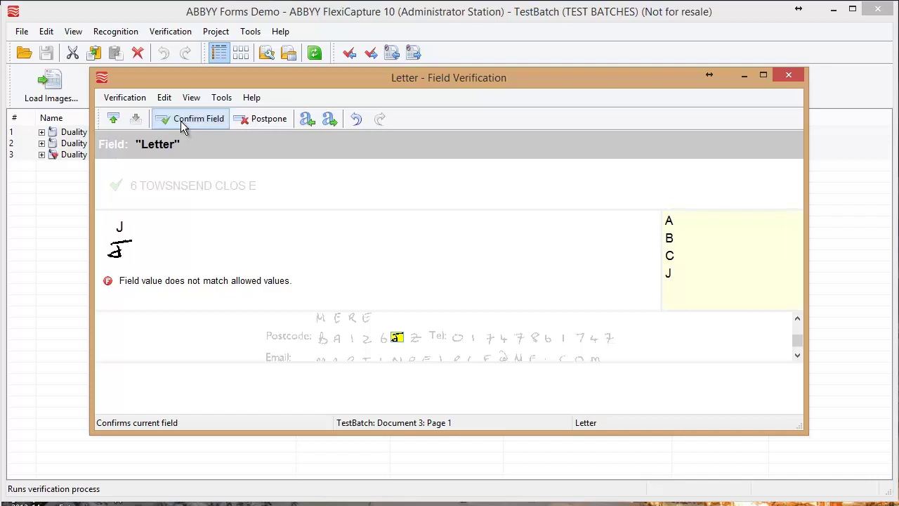
{"action": "left_click", "coordinate": [181, 121]}
Open Document 1 and fix the end of its second address line to 'RE'
{"action": "left_click", "coordinate": [450, 291]}
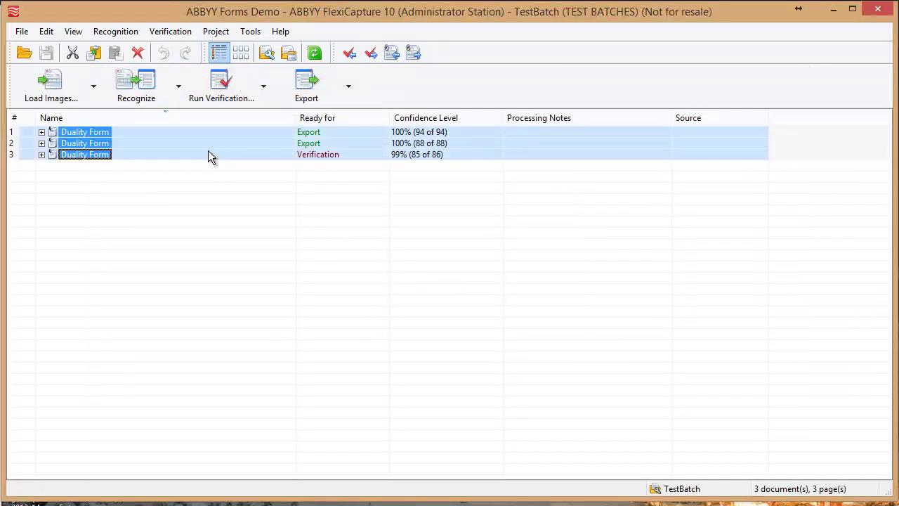
{"action": "double_click", "coordinate": [106, 132]}
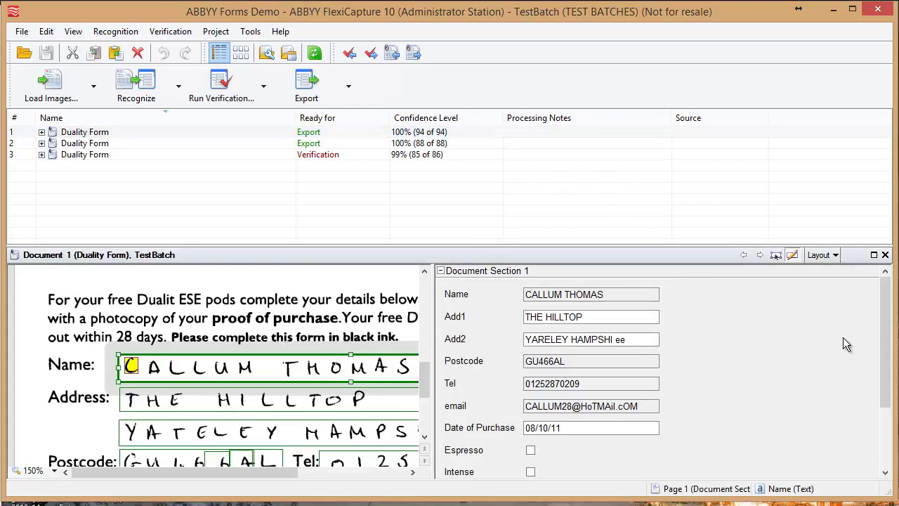
{"action": "left_click", "coordinate": [635, 296]}
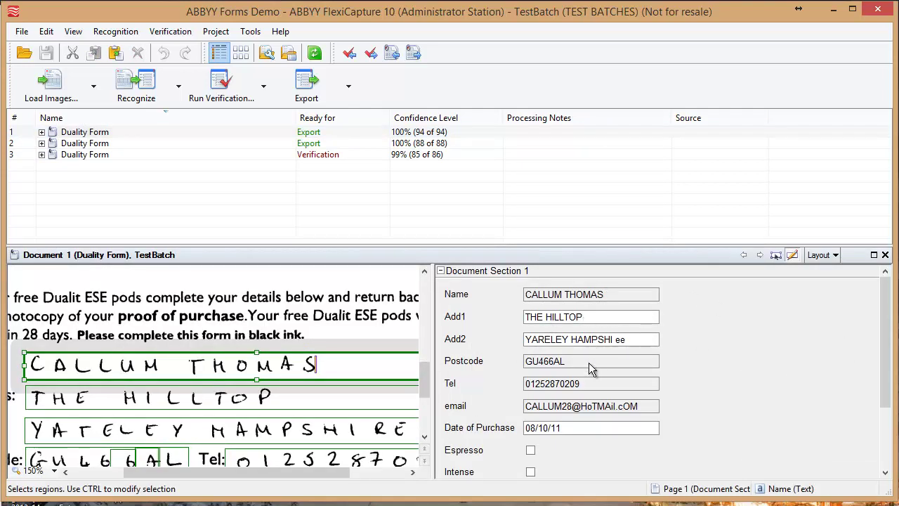
{"action": "left_click", "coordinate": [634, 340]}
{"action": "key", "text": "BackSpace"}
{"action": "key", "text": "BackSpace"}
{"action": "key", "text": "BackSpace"}
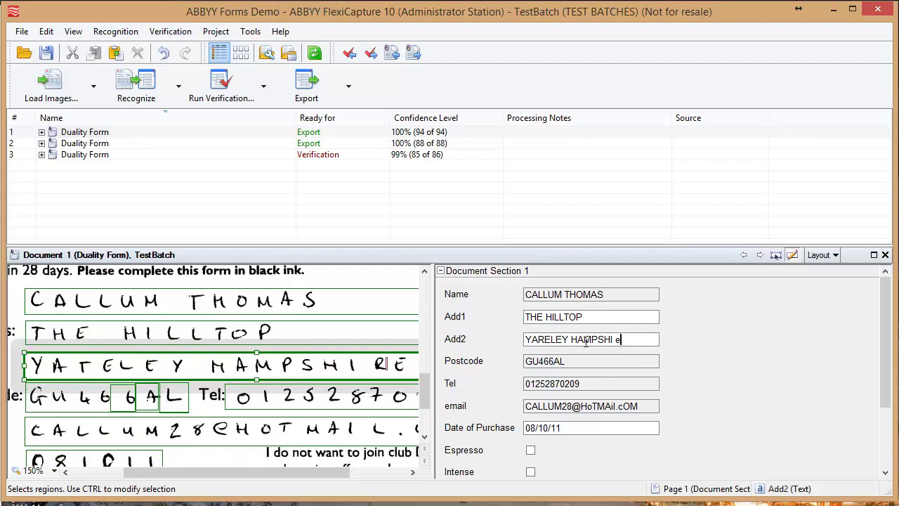
{"action": "type", "text": "RE"}
Select the misread e-mail domain and start retyping it as hotmail
{"action": "scroll", "coordinate": [591, 357], "scroll_direction": "down", "scroll_amount": 2}
{"action": "scroll", "coordinate": [591, 357], "scroll_direction": "up", "scroll_amount": 3}
{"action": "left_click_drag", "start_coordinate": [582, 407], "coordinate": [664, 411]}
{"action": "type", "text": "hotmai"}
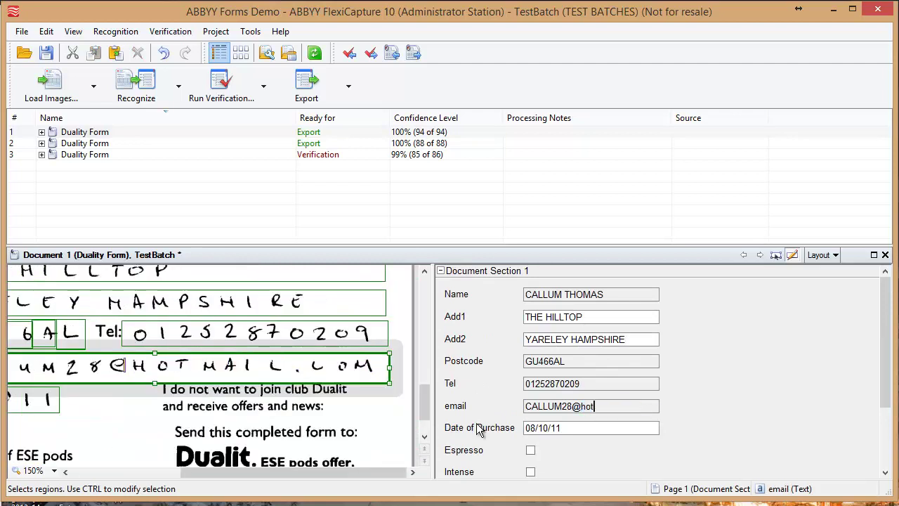
{"action": "key", "text": "BackSpace"}
{"action": "key", "text": "BackSpace"}
Finish the e-mail domain as 'hotmail.com' and enlarge the field list and window
{"action": "type", "text": "ail.com"}
{"action": "scroll", "coordinate": [519, 444], "scroll_direction": "down", "scroll_amount": 3}
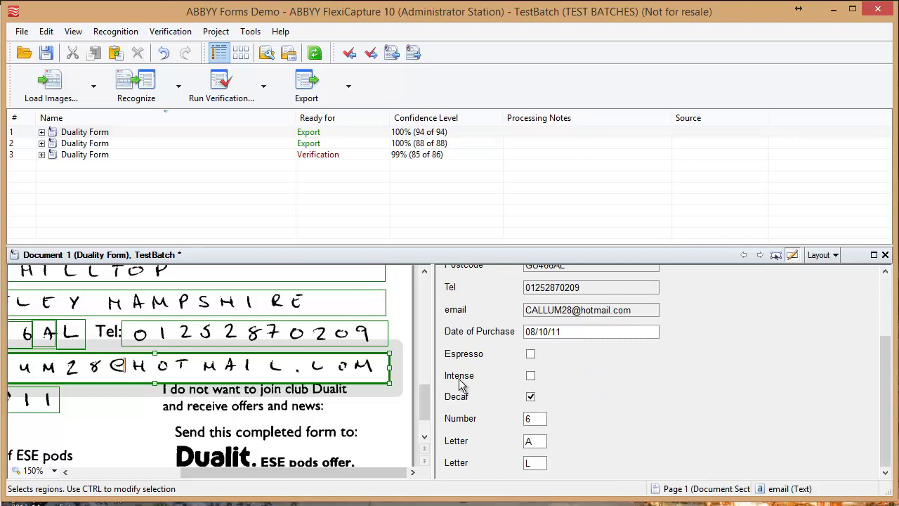
{"action": "left_click_drag", "start_coordinate": [426, 430], "coordinate": [425, 413]}
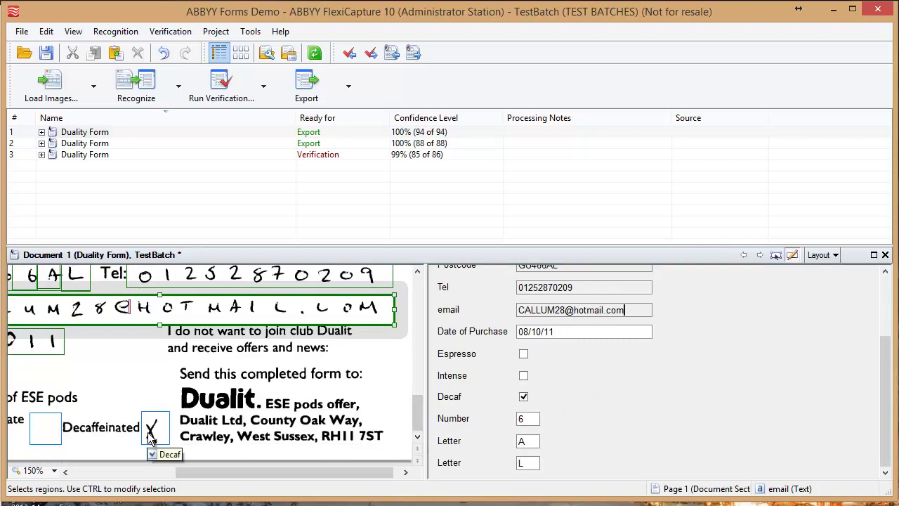
{"action": "left_click_drag", "start_coordinate": [202, 471], "coordinate": [112, 475]}
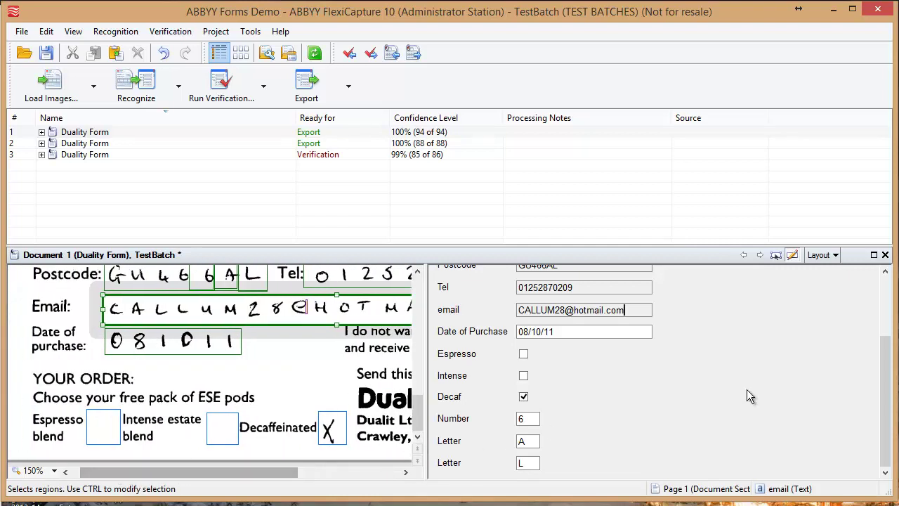
{"action": "mouse_move", "coordinate": [887, 492]}
{"action": "left_mouse_down"}
{"action": "mouse_move", "coordinate": [898, 494]}
{"action": "mouse_move", "coordinate": [898, 472]}
{"action": "mouse_move", "coordinate": [893, 497]}
{"action": "left_mouse_up"}
Compare the Number and both Letter values with the handwriting, then open Document 3
{"action": "left_click", "coordinate": [531, 453]}
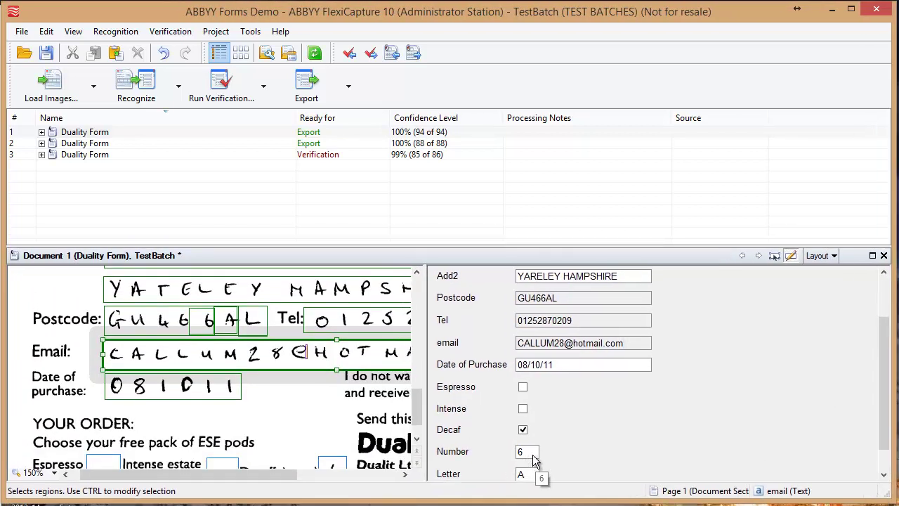
{"action": "left_click", "coordinate": [534, 472]}
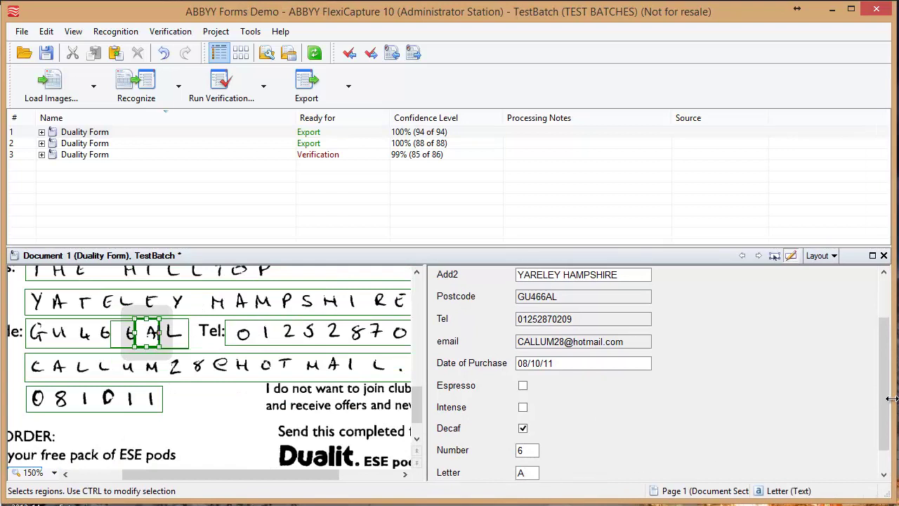
{"action": "left_click_drag", "start_coordinate": [883, 401], "coordinate": [883, 446]}
{"action": "left_click", "coordinate": [536, 464]}
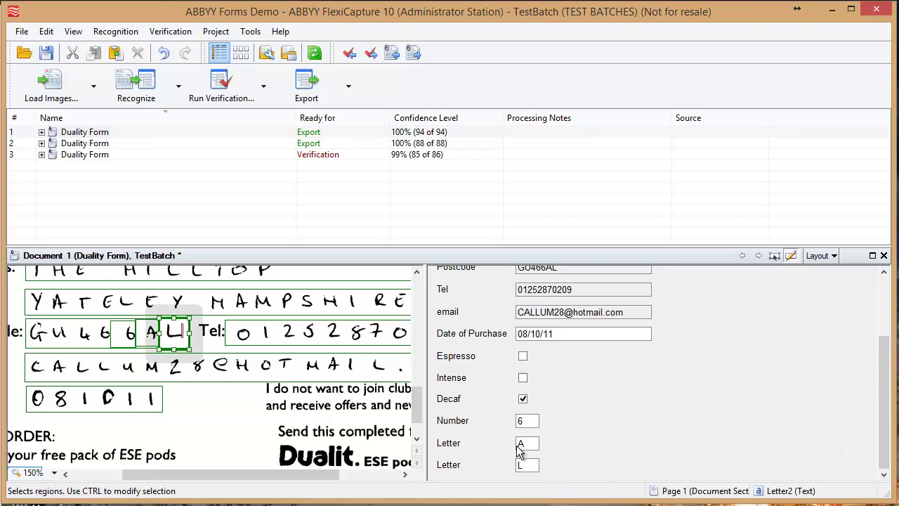
{"action": "left_click", "coordinate": [527, 445]}
{"action": "left_click", "coordinate": [531, 422]}
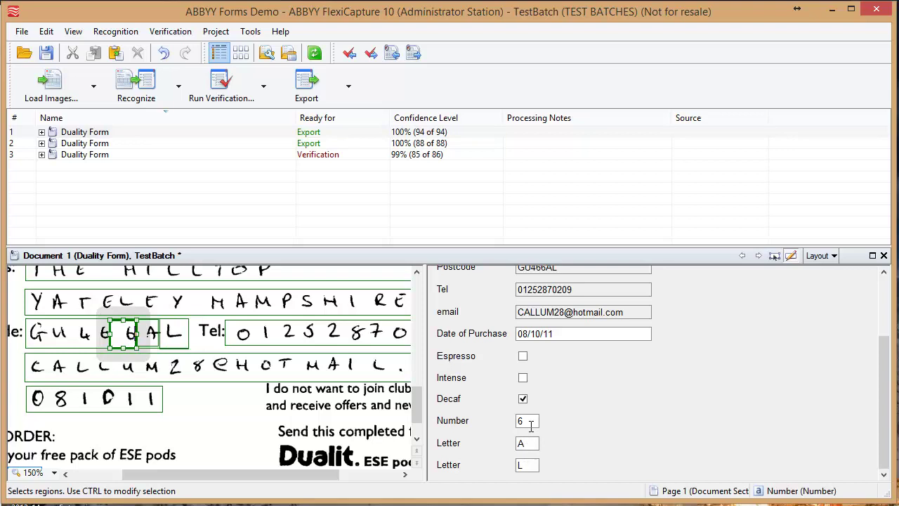
{"action": "left_click", "coordinate": [527, 443]}
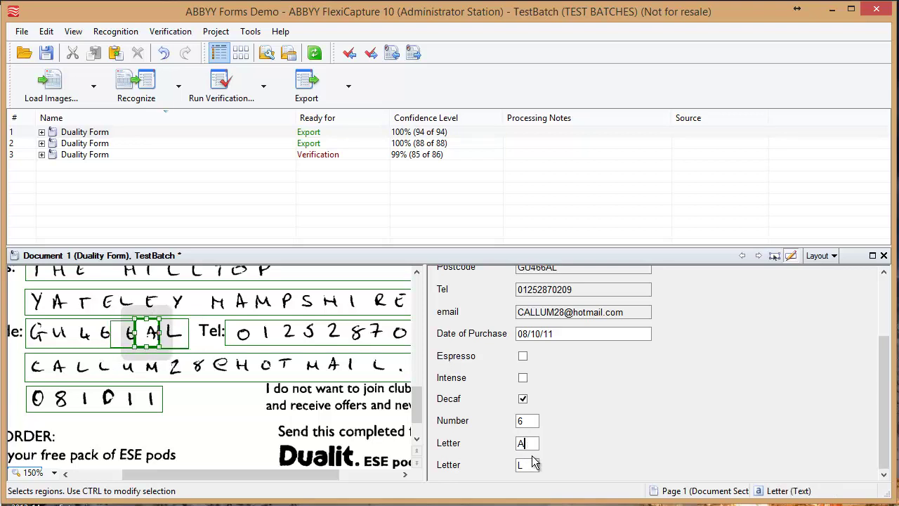
{"action": "left_click", "coordinate": [528, 465]}
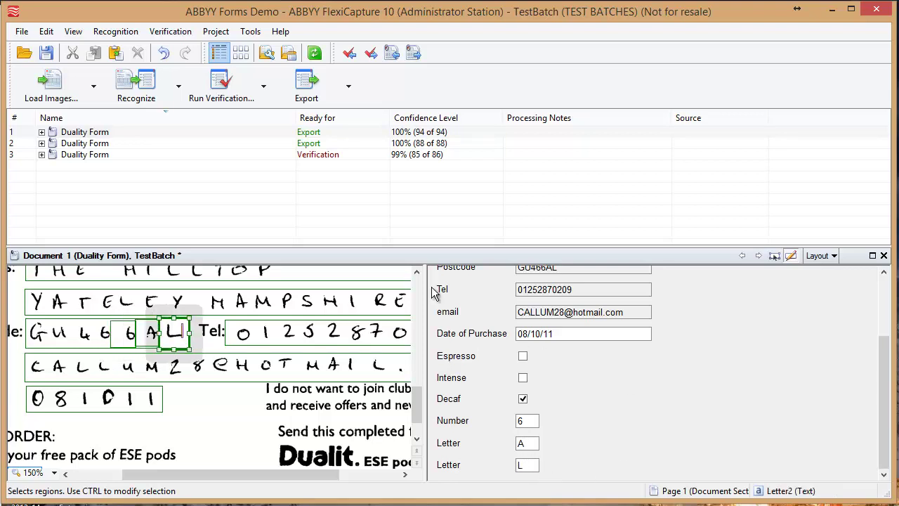
{"action": "left_click", "coordinate": [111, 154]}
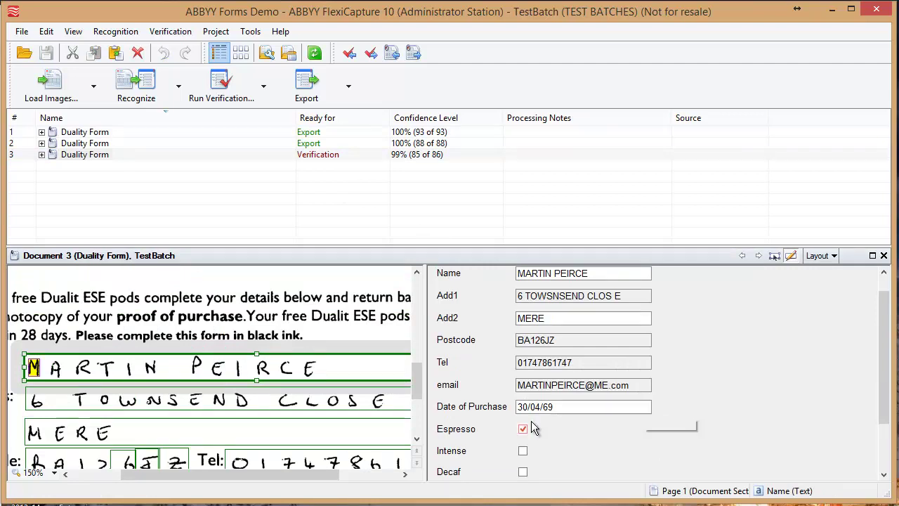
Untick and re-tick Espresso on the third form, then scroll through its image
{"action": "left_click_drag", "start_coordinate": [880, 406], "coordinate": [881, 452]}
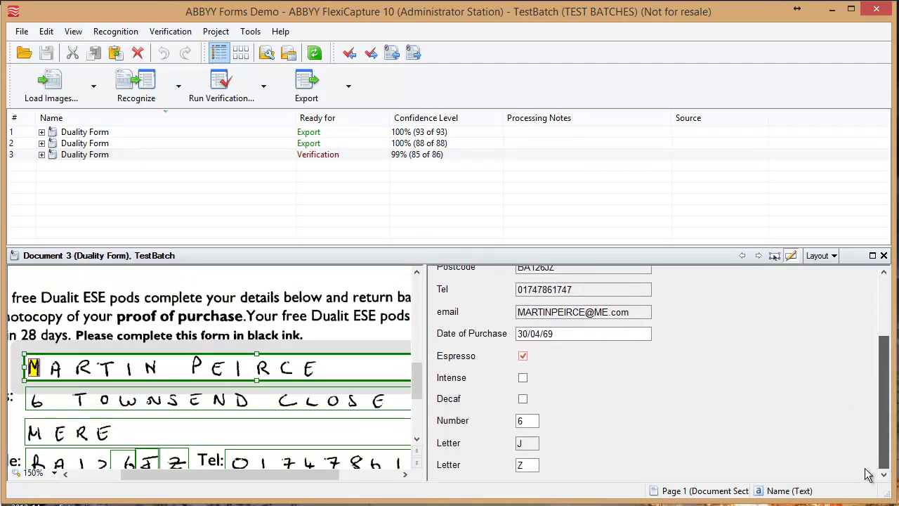
{"action": "left_click", "coordinate": [523, 357]}
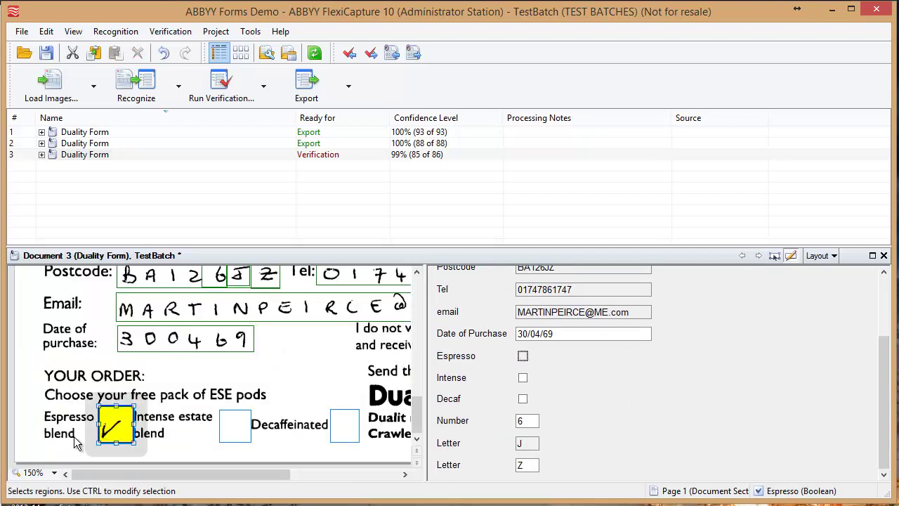
{"action": "left_click", "coordinate": [523, 356]}
{"action": "left_click_drag", "start_coordinate": [884, 431], "coordinate": [884, 355]}
{"action": "left_click_drag", "start_coordinate": [416, 403], "coordinate": [512, 398]}
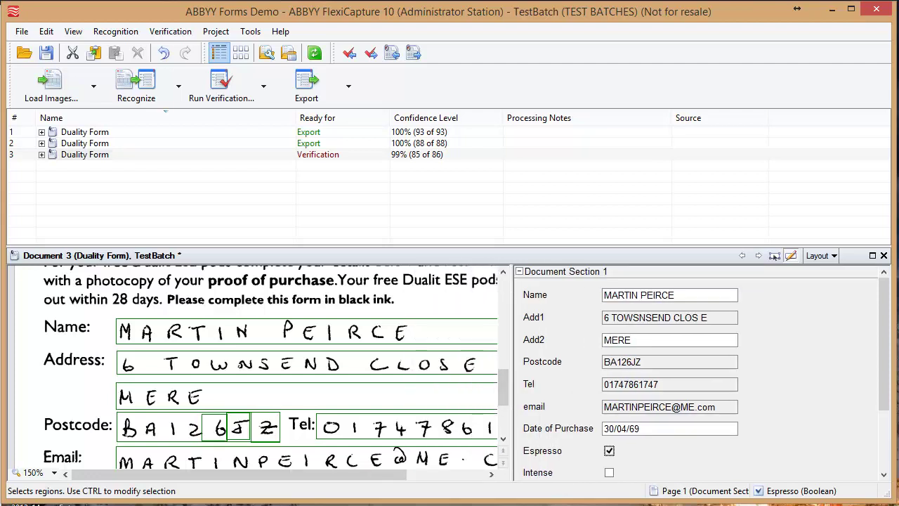
{"action": "mouse_move", "coordinate": [503, 392]}
{"action": "left_mouse_down"}
{"action": "mouse_move", "coordinate": [505, 401]}
{"action": "mouse_move", "coordinate": [508, 280]}
{"action": "mouse_move", "coordinate": [503, 399]}
{"action": "left_mouse_up"}
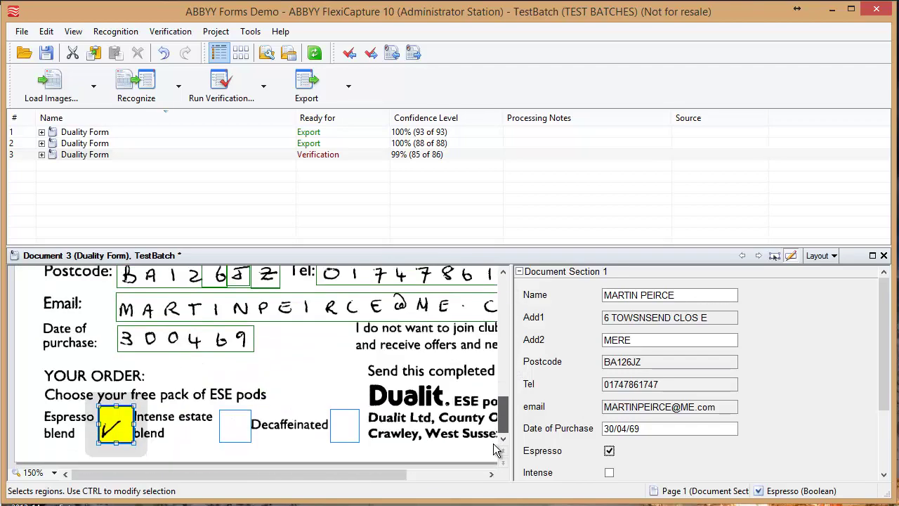
{"action": "left_click_drag", "start_coordinate": [357, 475], "coordinate": [330, 484]}
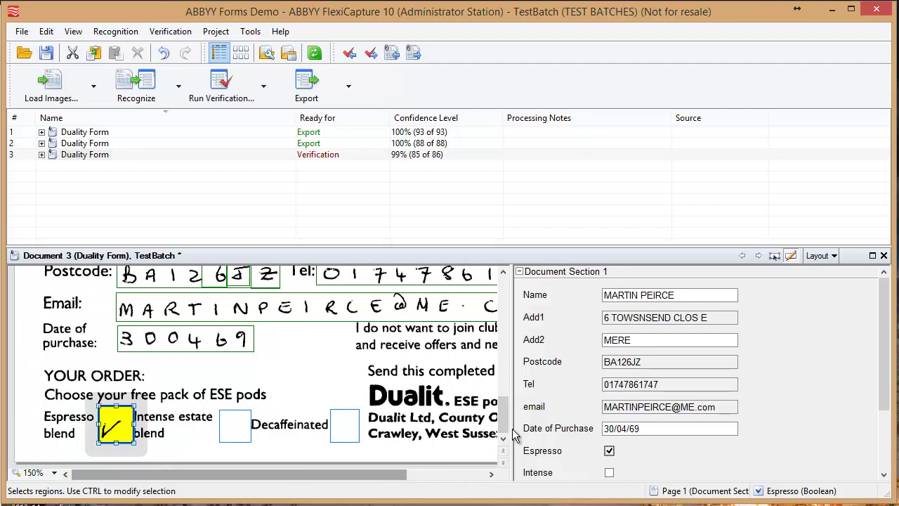
{"action": "mouse_move", "coordinate": [504, 430]}
{"action": "left_mouse_down"}
{"action": "mouse_move", "coordinate": [500, 398]}
{"action": "mouse_move", "coordinate": [500, 413]}
{"action": "left_mouse_up"}
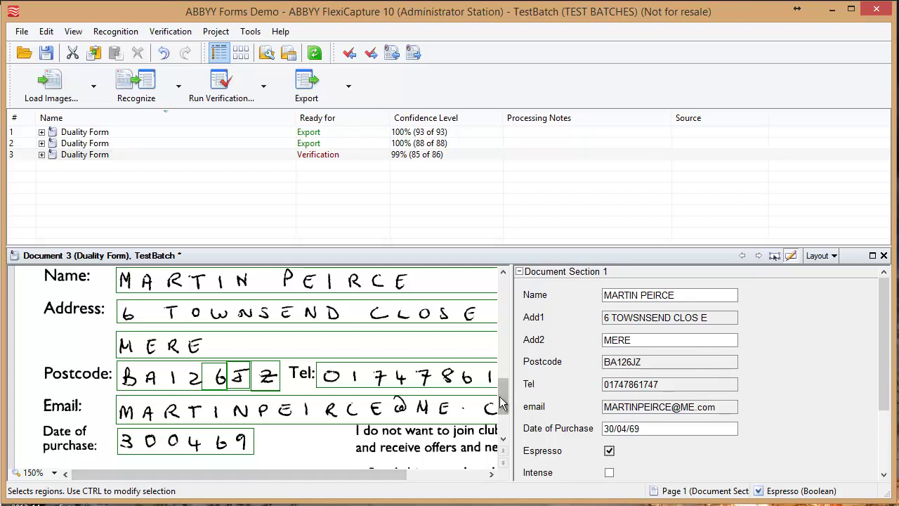
{"action": "mouse_move", "coordinate": [503, 402]}
{"action": "left_mouse_down"}
{"action": "mouse_move", "coordinate": [500, 376]}
{"action": "mouse_move", "coordinate": [501, 389]}
{"action": "left_mouse_up"}
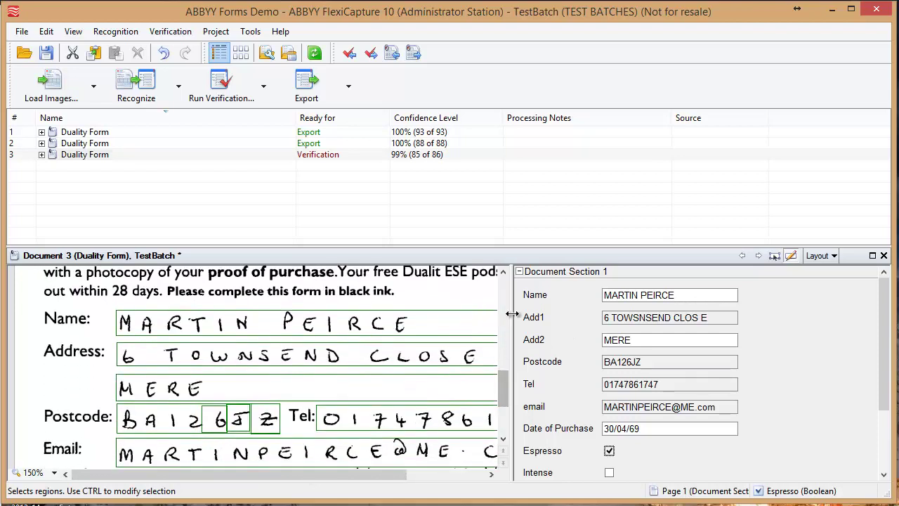
Close Document 3 saving its changes, and select all three forms in the batch list
{"action": "left_click", "coordinate": [884, 256]}
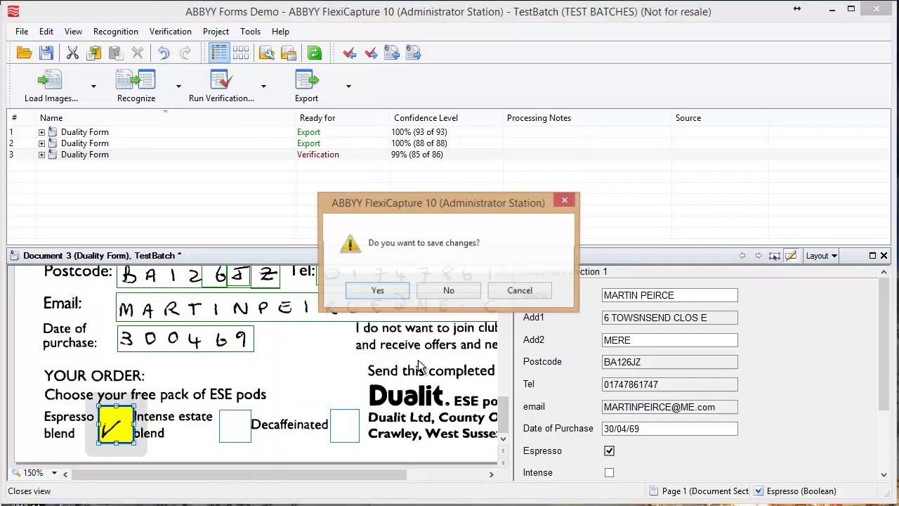
{"action": "left_click", "coordinate": [366, 295]}
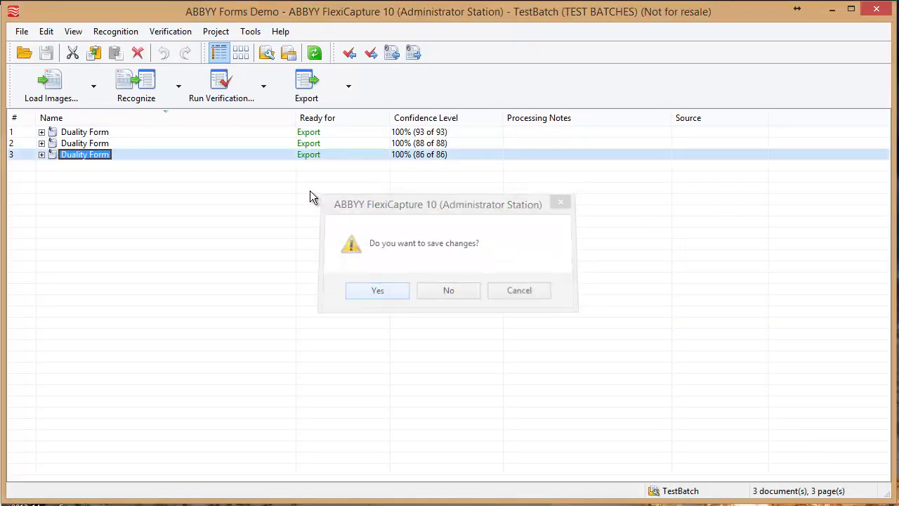
{"action": "left_click", "coordinate": [76, 133]}
{"action": "left_click", "coordinate": [81, 154], "text": "shift"}
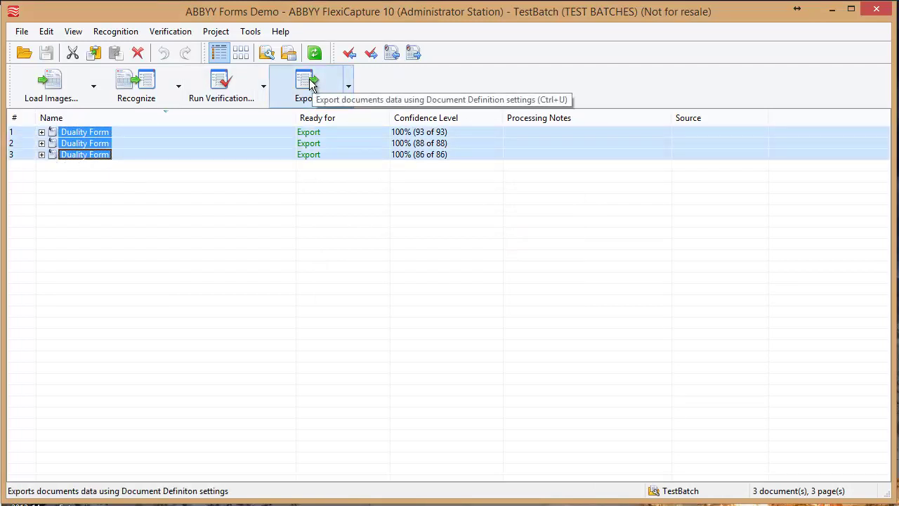
Open the Duality Form document definition for editing and call up Replace on its form image
{"action": "left_click", "coordinate": [215, 31]}
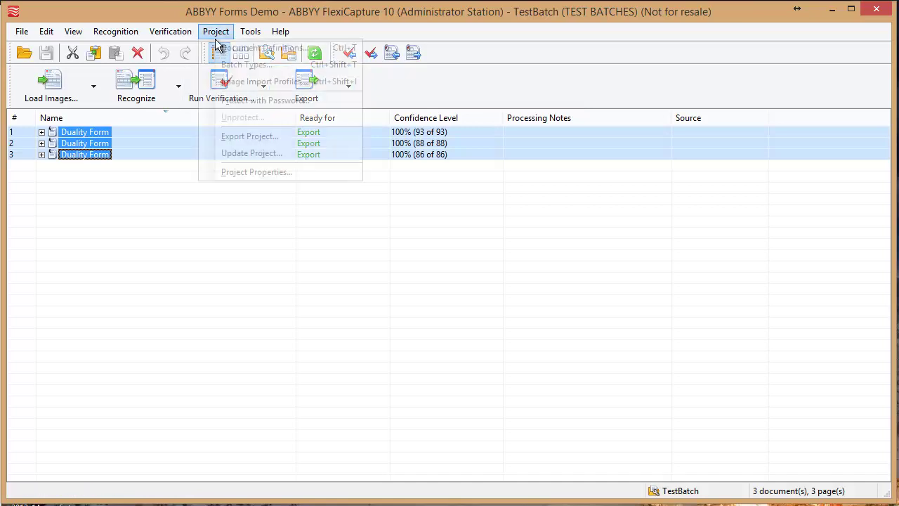
{"action": "left_click", "coordinate": [240, 45]}
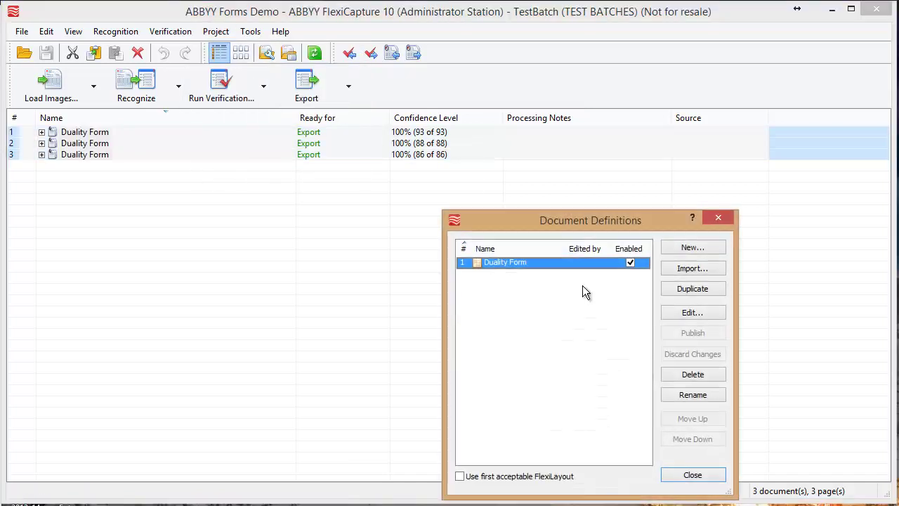
{"action": "left_click", "coordinate": [692, 313]}
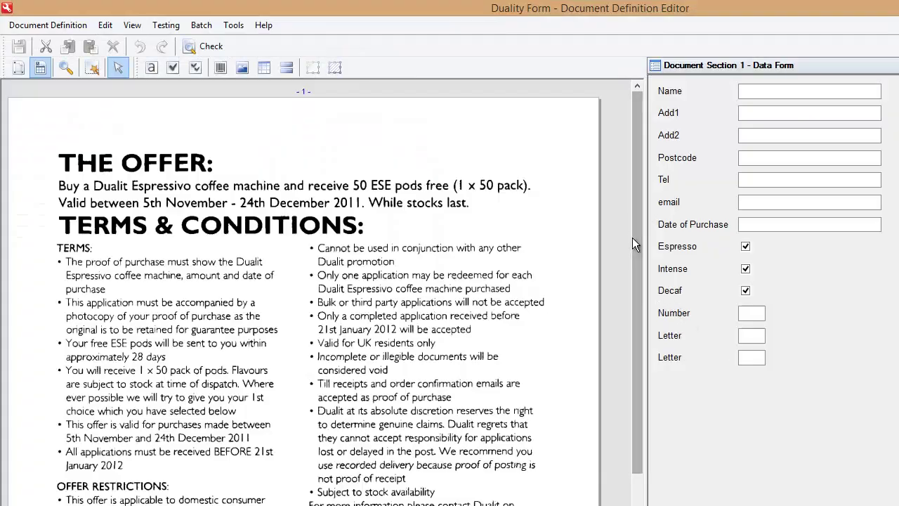
{"action": "scroll", "coordinate": [632, 242], "scroll_direction": "down", "scroll_amount": 5}
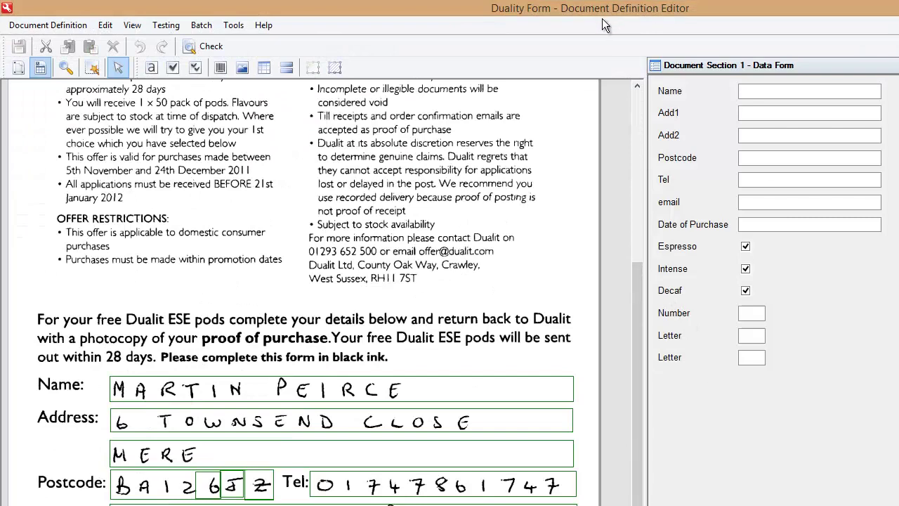
{"action": "right_click", "coordinate": [172, 234]}
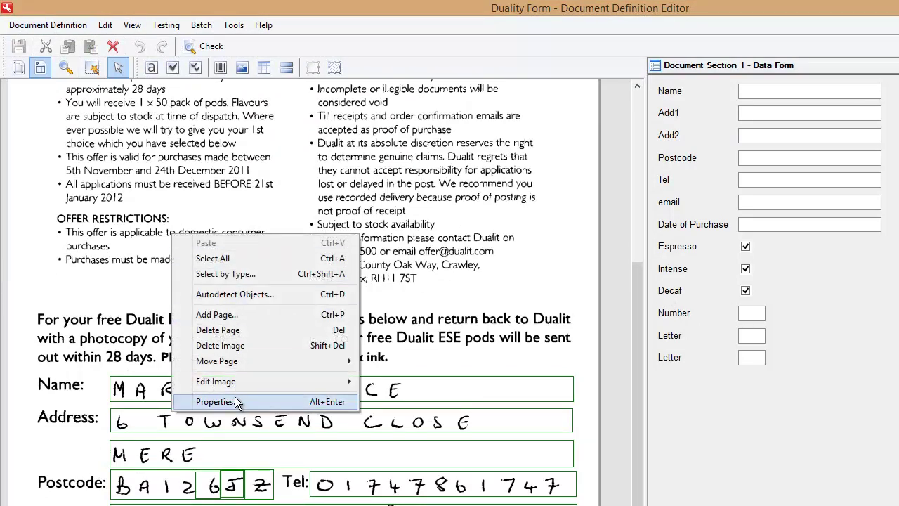
Replace the definition's sample image with dualit-c-07.pdf and test-recognize it to fill the fields
{"action": "mouse_move", "coordinate": [241, 382]}
{"action": "left_click", "coordinate": [394, 500]}
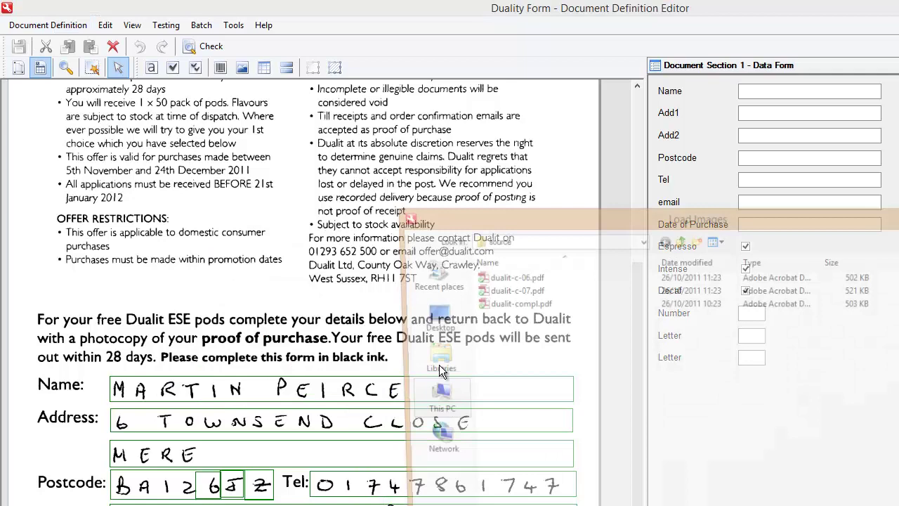
{"action": "left_click", "coordinate": [506, 290]}
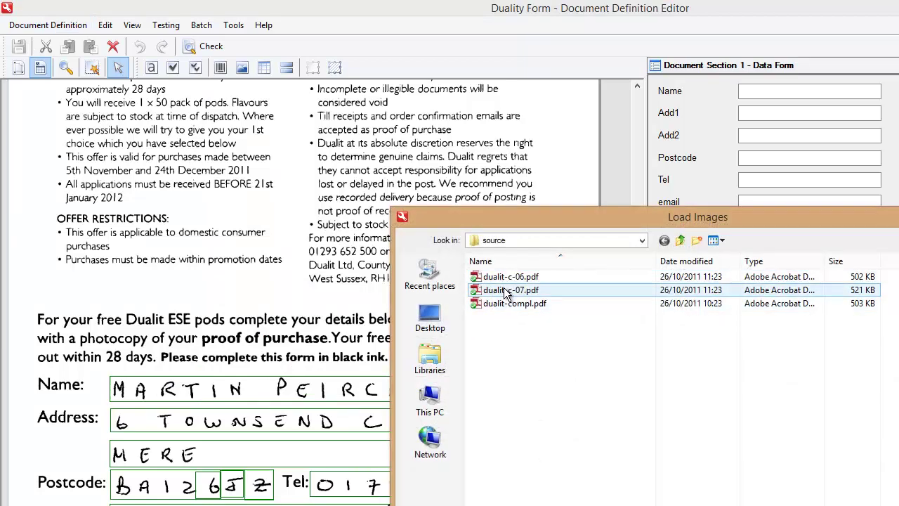
{"action": "key", "text": "Return"}
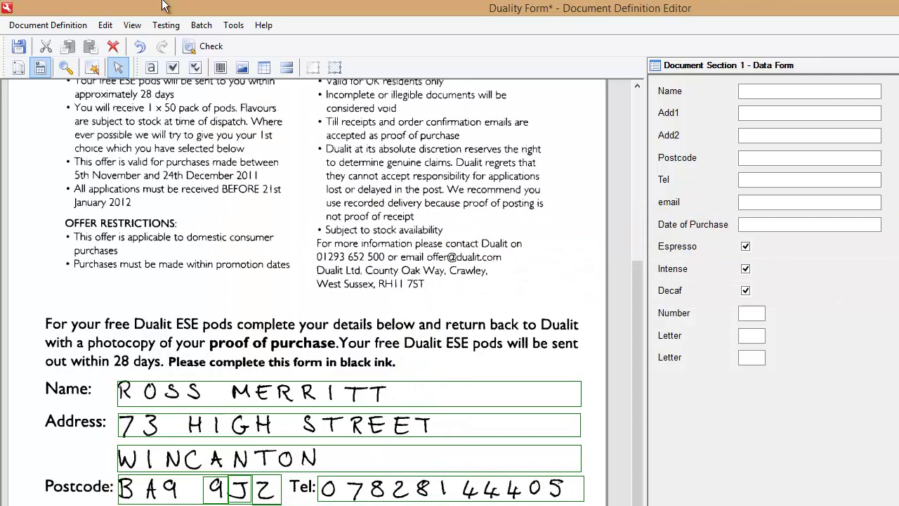
{"action": "left_click", "coordinate": [166, 24]}
{"action": "left_click", "coordinate": [409, 281]}
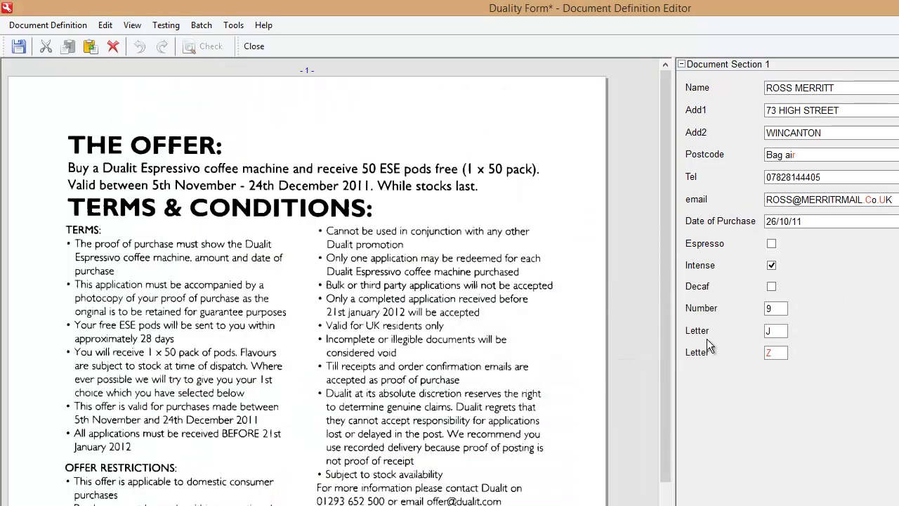
{"action": "scroll", "coordinate": [661, 328], "scroll_direction": "down", "scroll_amount": 3}
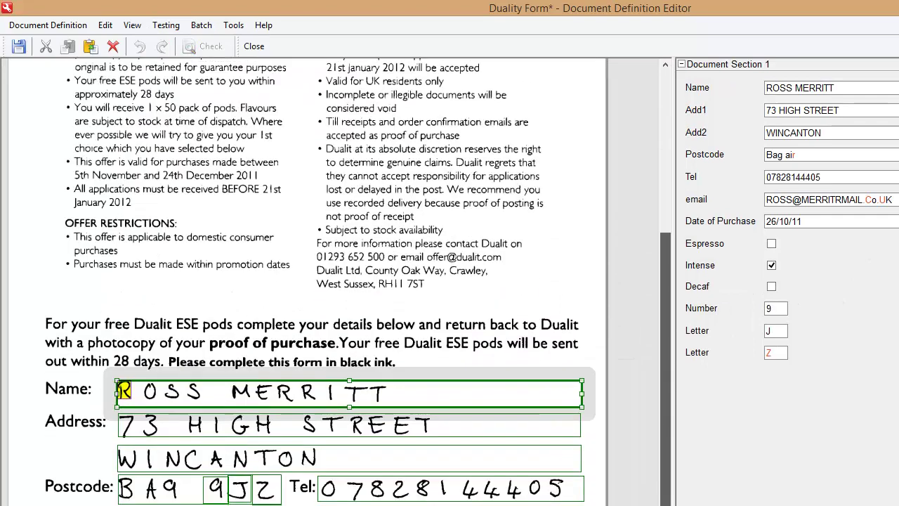
{"action": "left_click", "coordinate": [170, 495]}
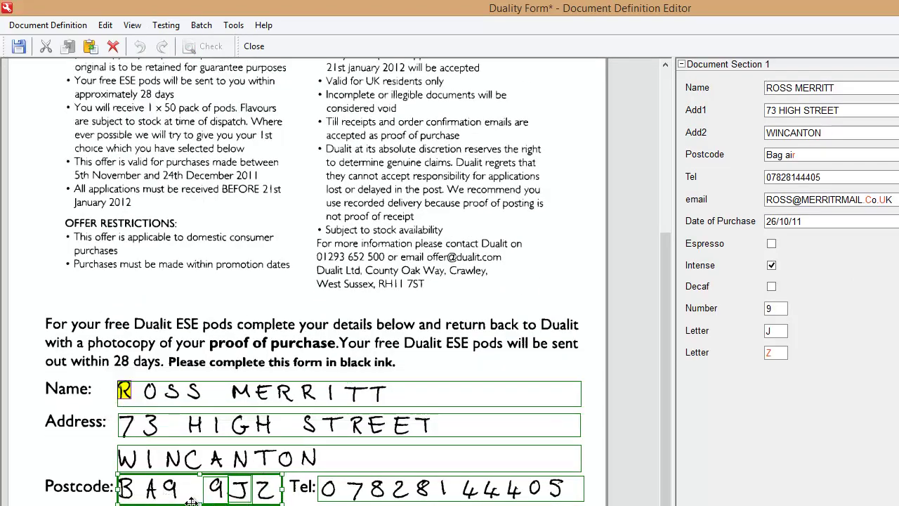
{"action": "left_click", "coordinate": [789, 155]}
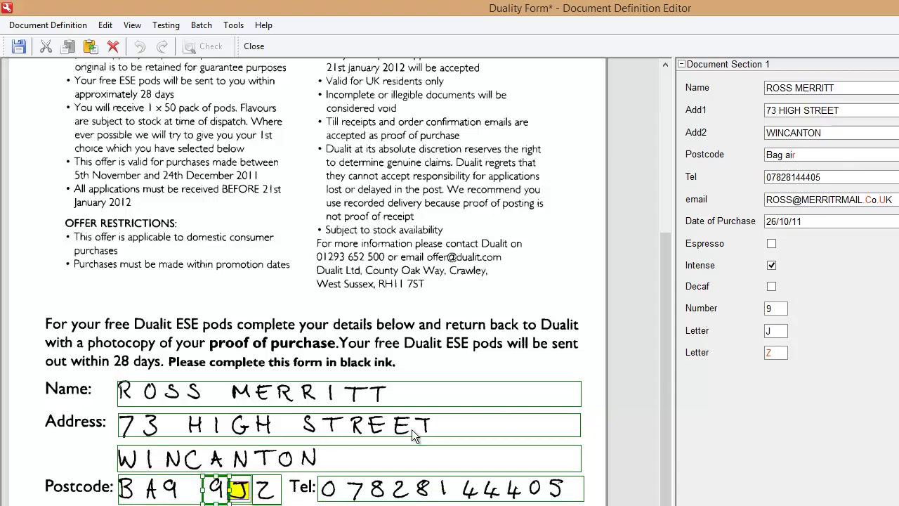
{"action": "left_click", "coordinate": [237, 494]}
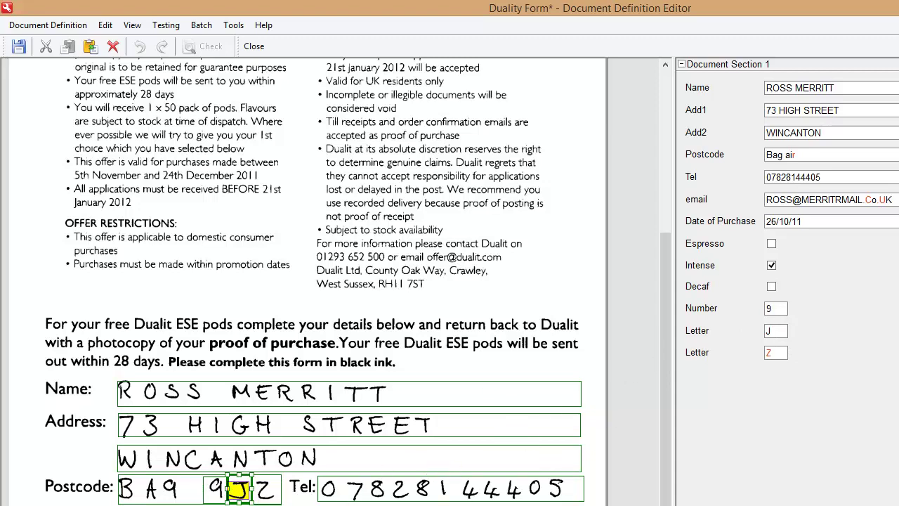
{"action": "left_click", "coordinate": [266, 495]}
Restore, reposition and re-maximize the Document Definition Editor window
{"action": "key", "text": "super+Down"}
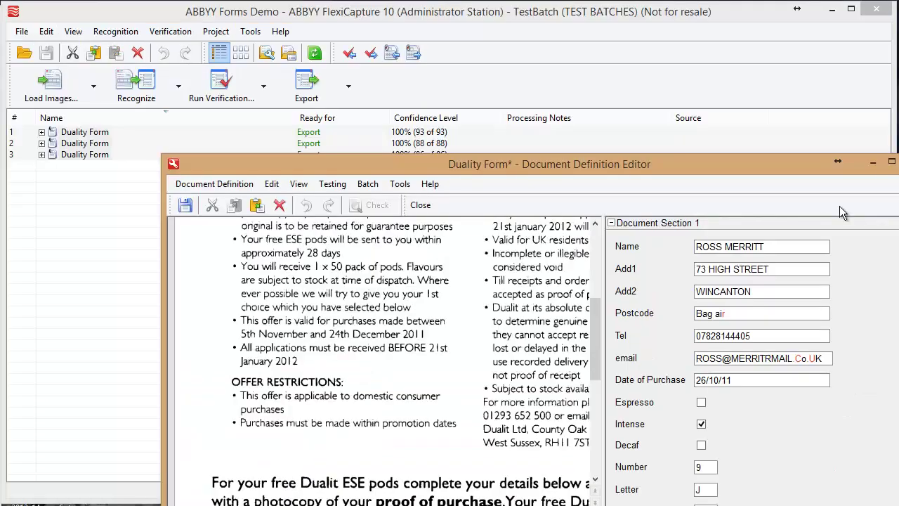
{"action": "left_click_drag", "start_coordinate": [684, 162], "coordinate": [529, 17]}
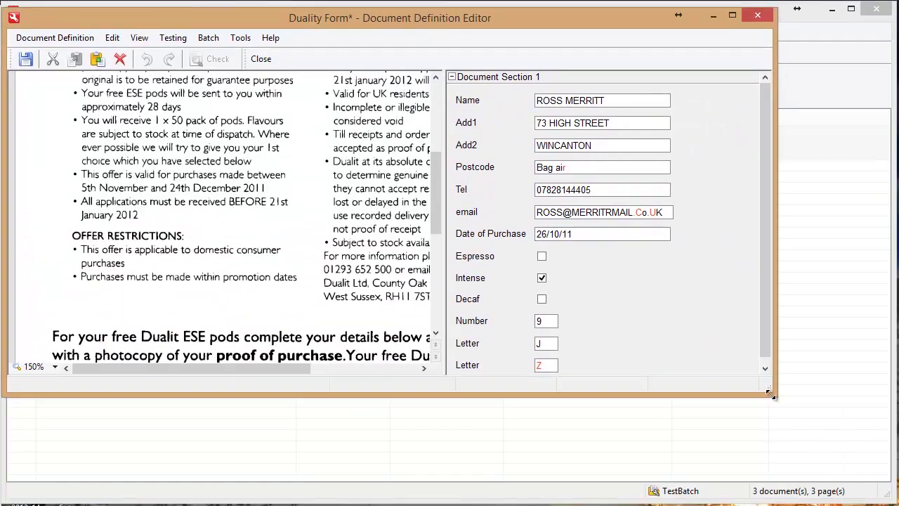
{"action": "key", "text": "super+Up"}
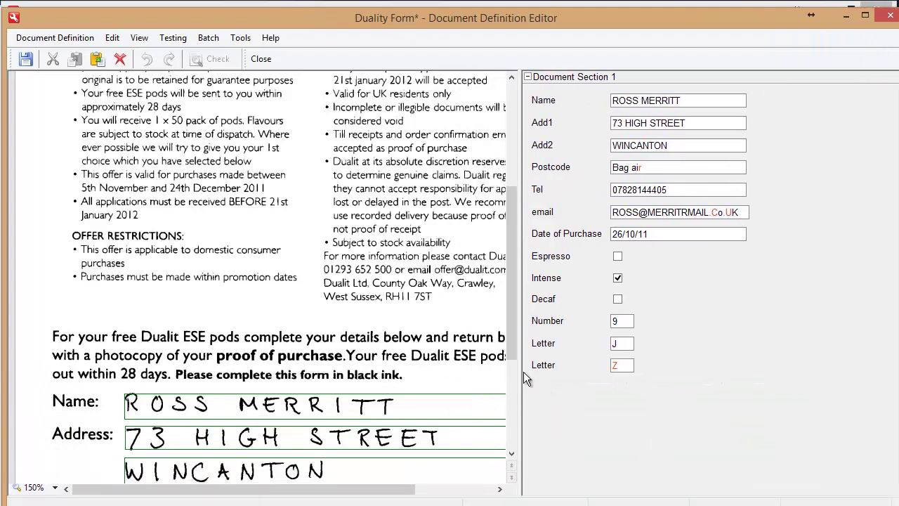
{"action": "left_click_drag", "start_coordinate": [511, 345], "coordinate": [505, 232]}
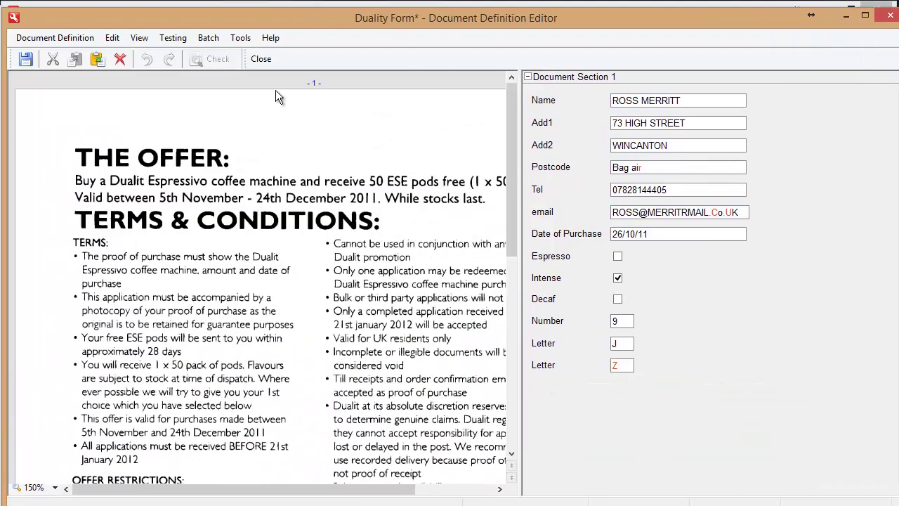
Exit test mode and select the Letter field in Document Structure
{"action": "left_click", "coordinate": [260, 59]}
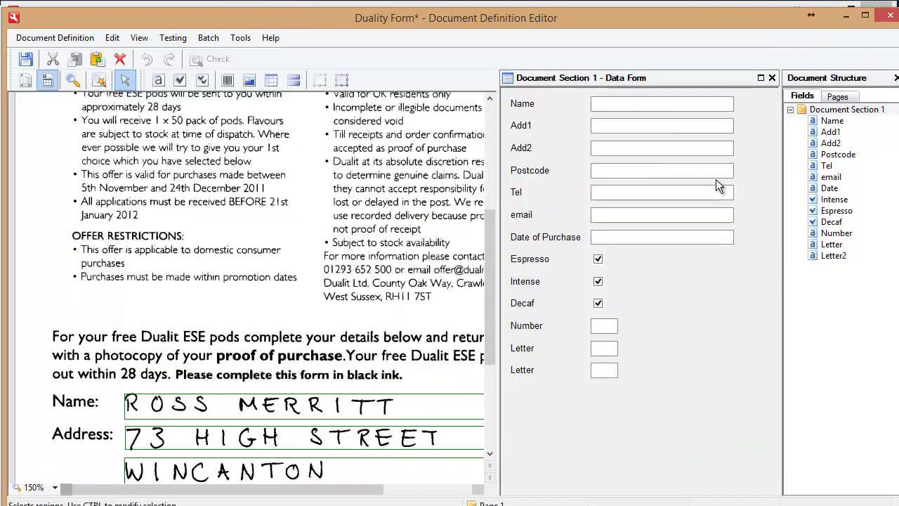
{"action": "left_click", "coordinate": [834, 256]}
{"action": "left_click", "coordinate": [832, 244]}
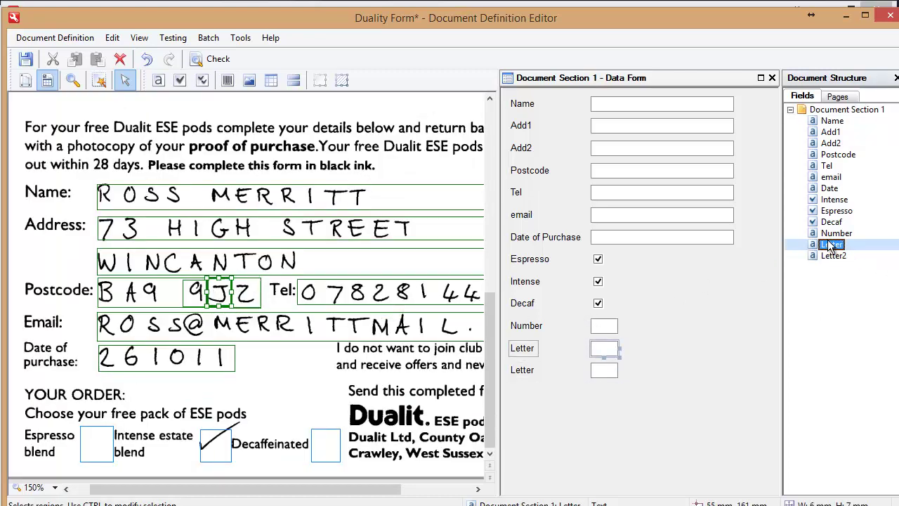
Open the Letter field's properties and review its allowed values A, B, C and J without changes
{"action": "right_click", "coordinate": [834, 246]}
{"action": "left_click", "coordinate": [862, 404]}
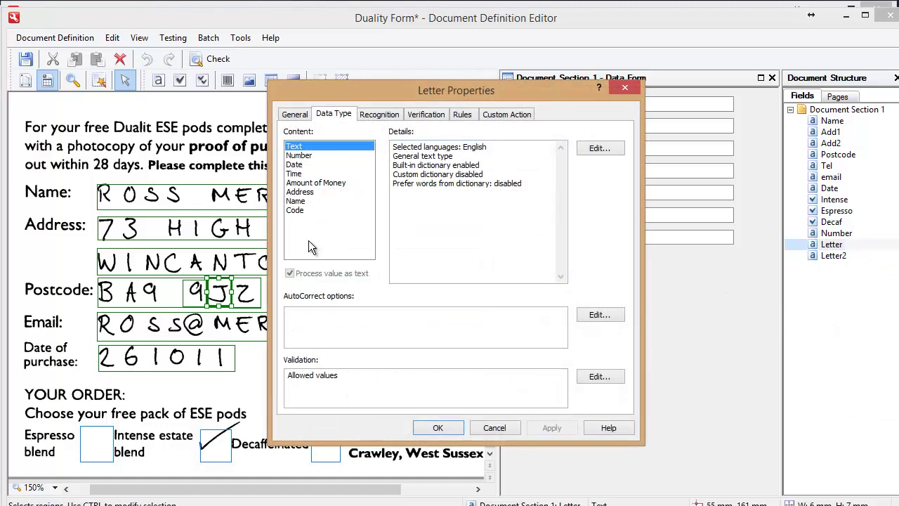
{"action": "left_click", "coordinate": [600, 376]}
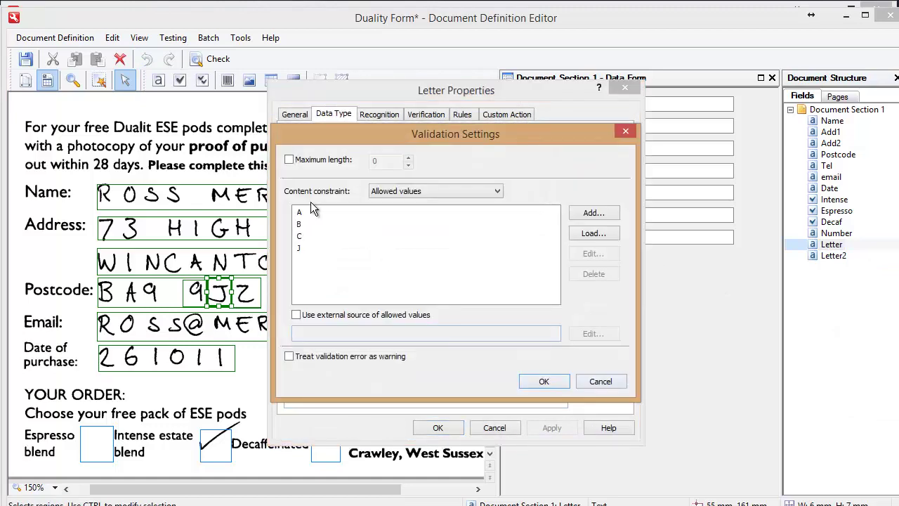
{"action": "left_click_drag", "start_coordinate": [331, 140], "coordinate": [490, 137]}
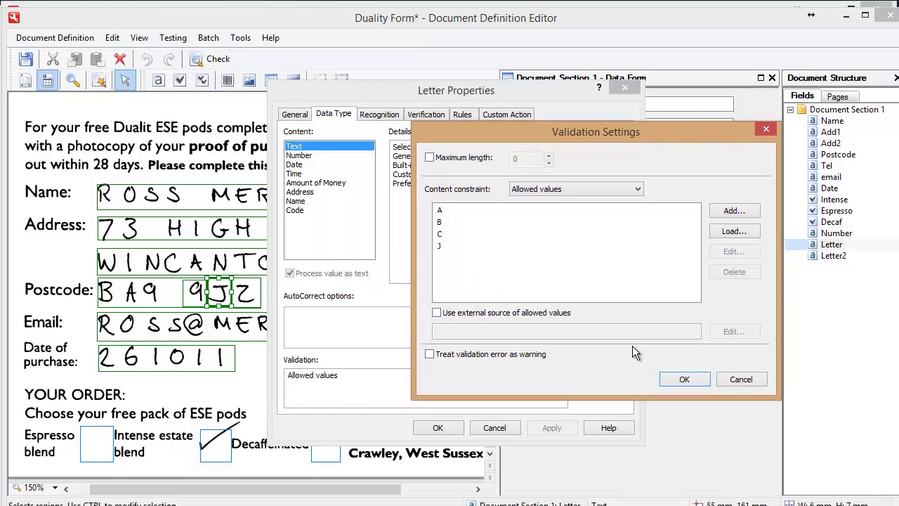
{"action": "left_click", "coordinate": [746, 383]}
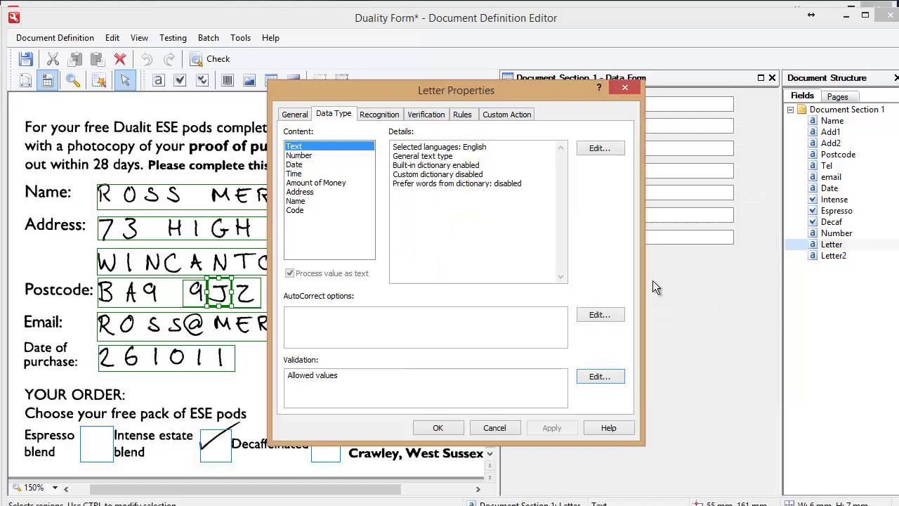
Set the Letter field's marking type to Partitioned frame with 20 cells and apply it
{"action": "left_click", "coordinate": [383, 117]}
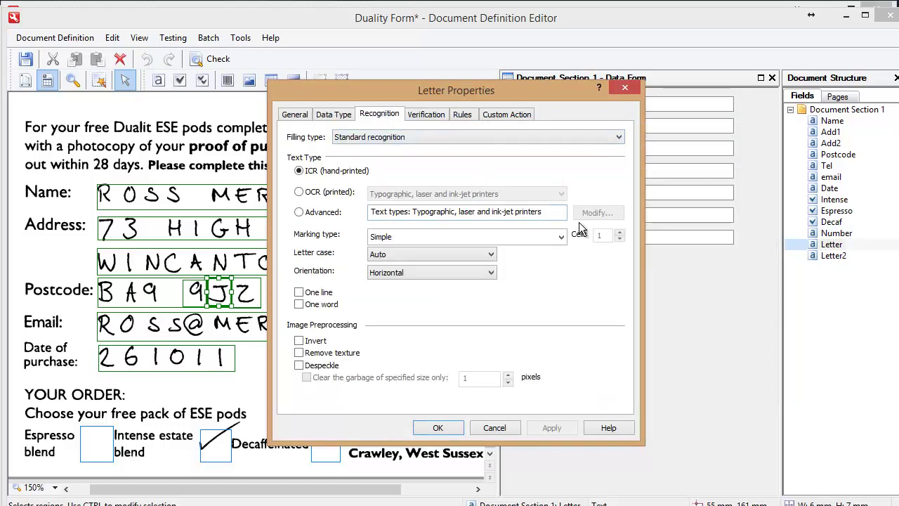
{"action": "left_click", "coordinate": [559, 237]}
{"action": "left_click_drag", "start_coordinate": [563, 262], "coordinate": [566, 294]}
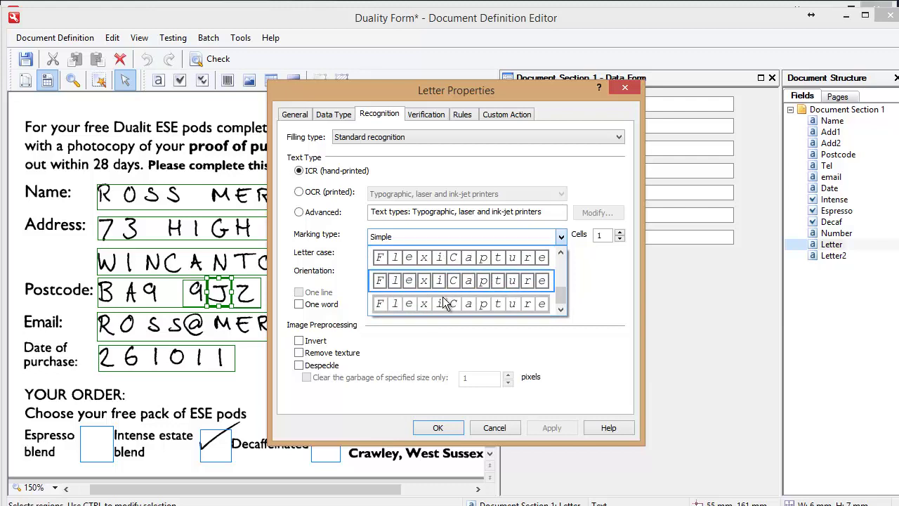
{"action": "mouse_move", "coordinate": [562, 294]}
{"action": "left_mouse_down"}
{"action": "mouse_move", "coordinate": [566, 264]}
{"action": "mouse_move", "coordinate": [567, 295]}
{"action": "left_mouse_up"}
{"action": "left_click", "coordinate": [481, 258]}
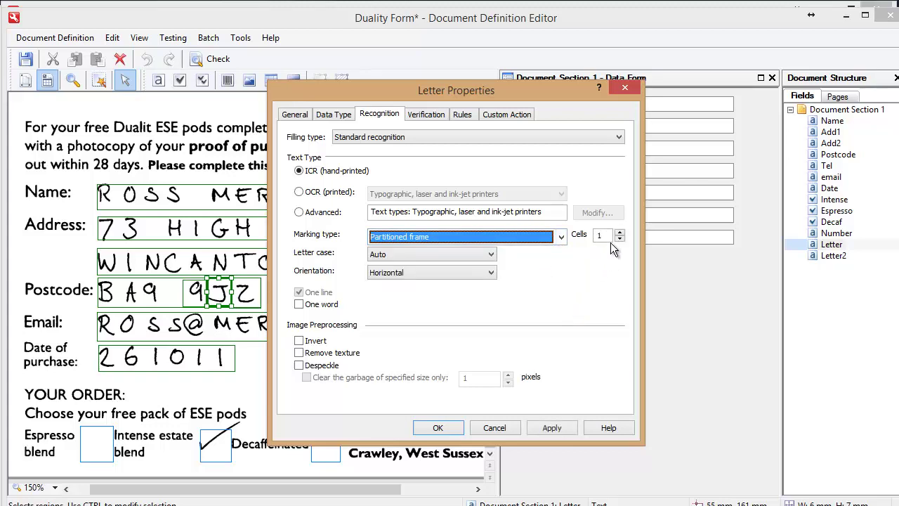
{"action": "key", "text": "Tab"}
{"action": "type", "text": "20"}
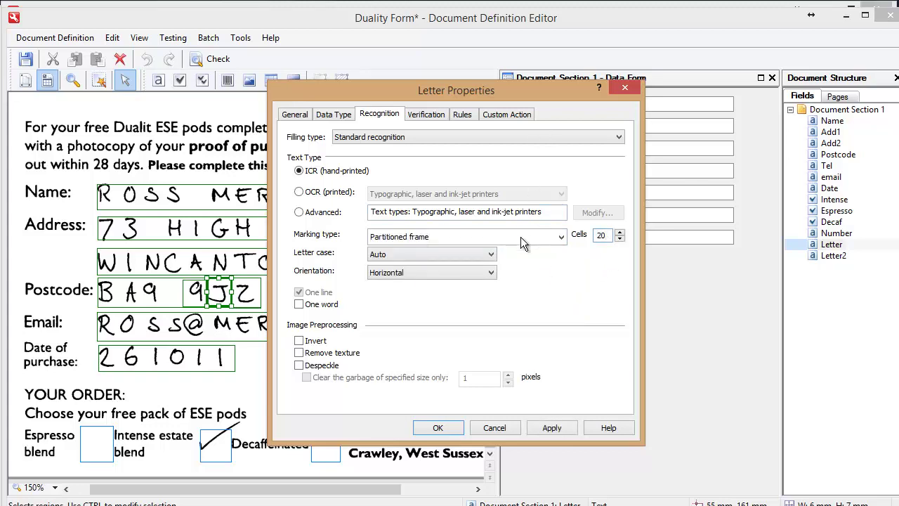
{"action": "left_click", "coordinate": [439, 428]}
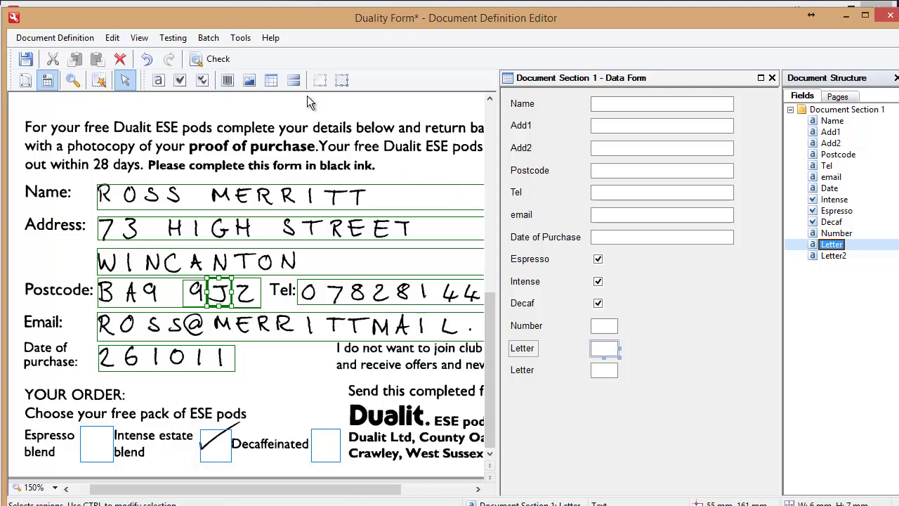
Close the definition without saving, dismiss Document Definitions, and open Duality Form document 3
{"action": "left_click", "coordinate": [55, 37]}
{"action": "left_click", "coordinate": [65, 185]}
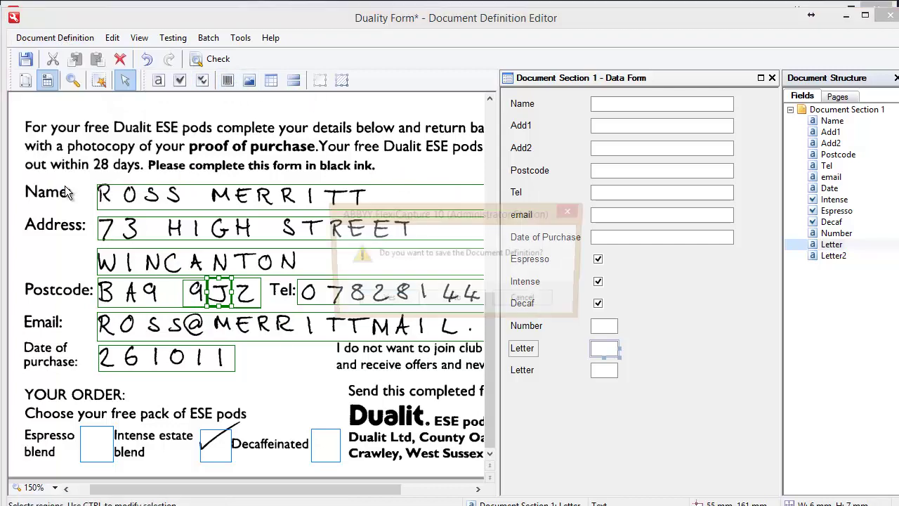
{"action": "left_click", "coordinate": [464, 303]}
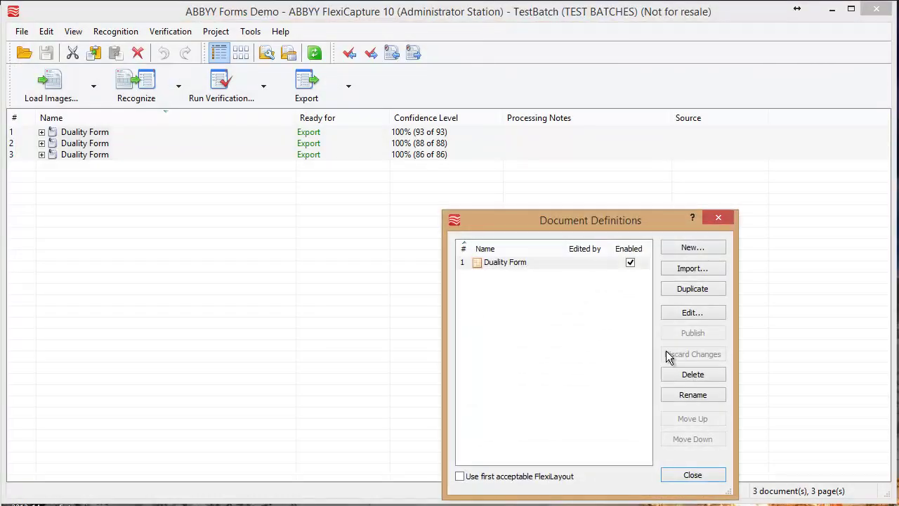
{"action": "left_click", "coordinate": [685, 474]}
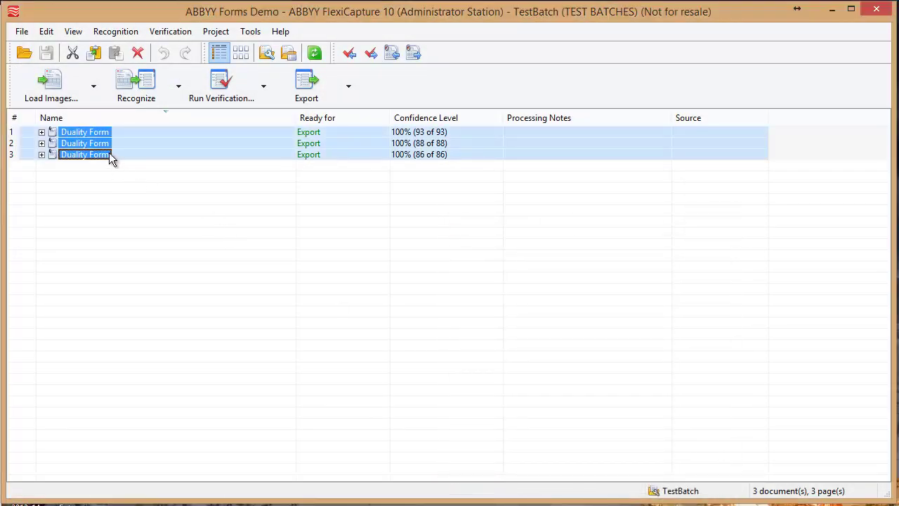
{"action": "double_click", "coordinate": [109, 154]}
{"action": "mouse_move", "coordinate": [884, 362]}
{"action": "left_mouse_down"}
{"action": "mouse_move", "coordinate": [888, 423]}
{"action": "mouse_move", "coordinate": [893, 348]}
{"action": "mouse_move", "coordinate": [884, 429]}
{"action": "mouse_move", "coordinate": [886, 372]}
{"action": "left_mouse_up"}
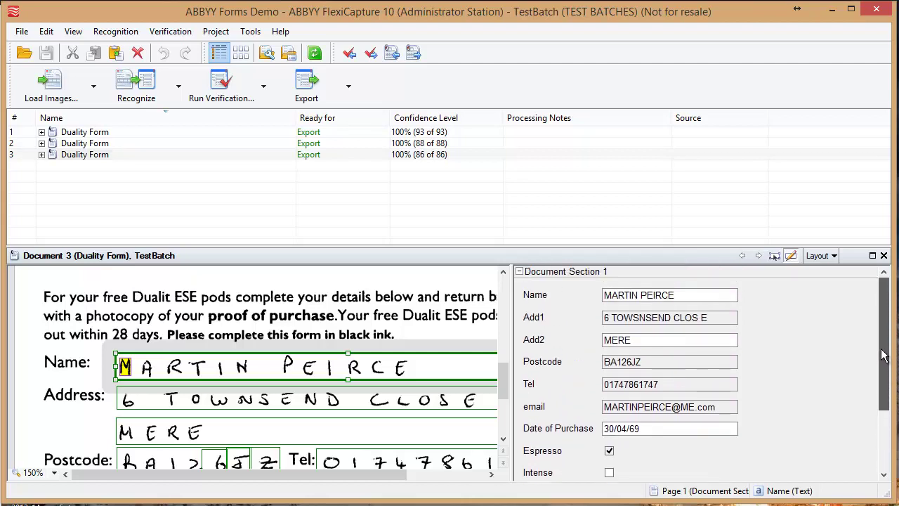
Close Document 3's review pane, open Document 1, then close its review pane too
{"action": "left_click_drag", "start_coordinate": [889, 496], "coordinate": [894, 499]}
{"action": "left_click", "coordinate": [892, 256]}
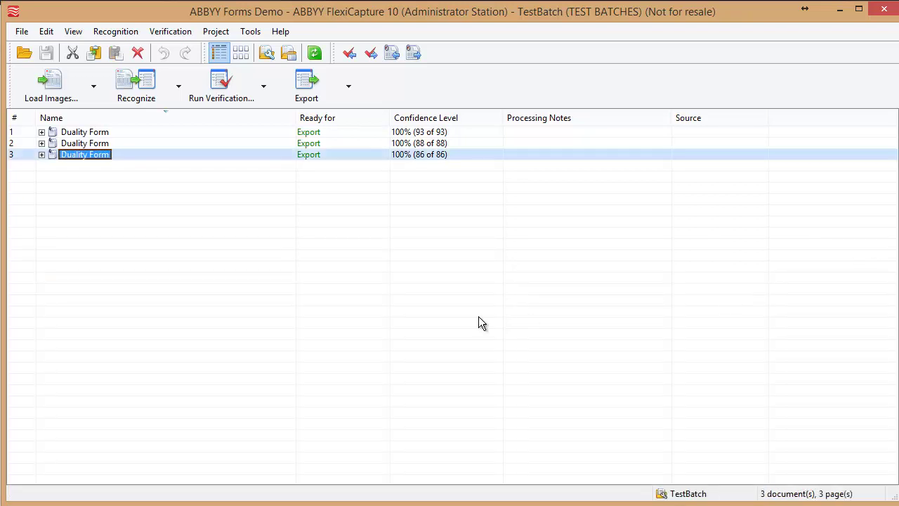
{"action": "double_click", "coordinate": [69, 131]}
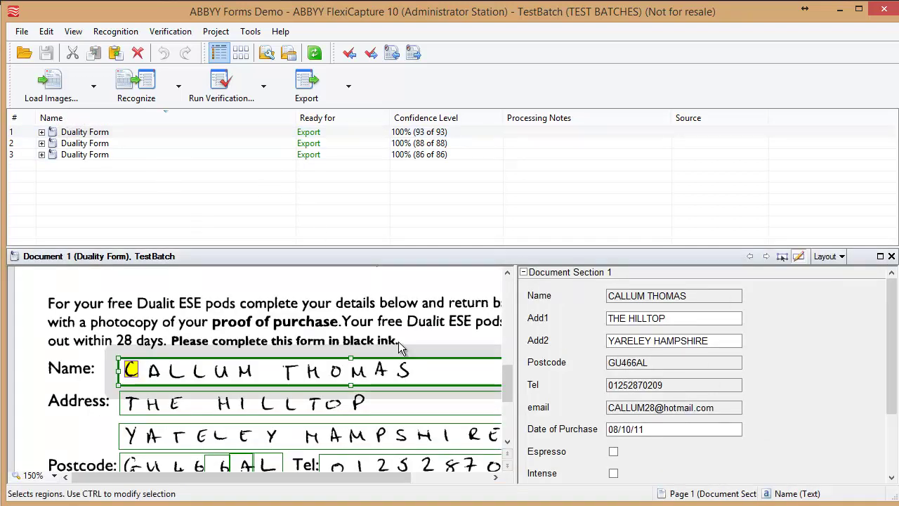
{"action": "left_click", "coordinate": [505, 400]}
{"action": "left_click_drag", "start_coordinate": [505, 400], "coordinate": [505, 387]}
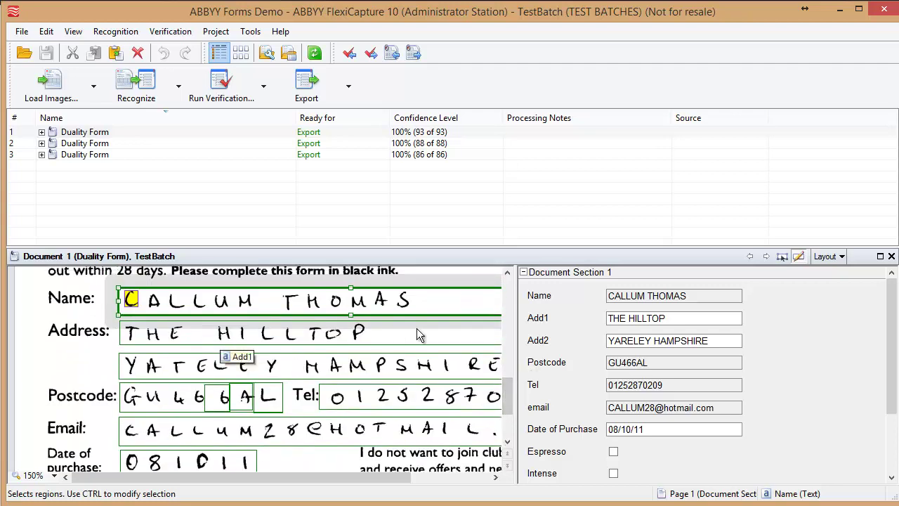
{"action": "left_click", "coordinate": [892, 256]}
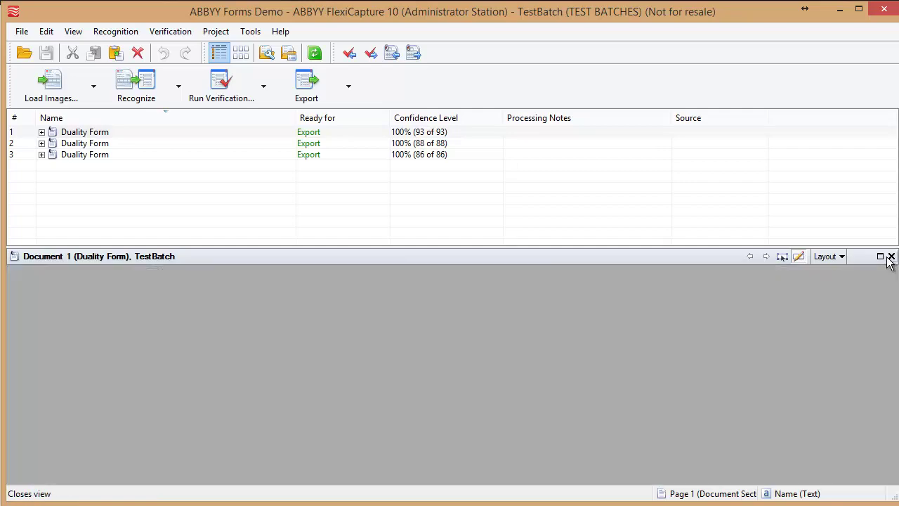